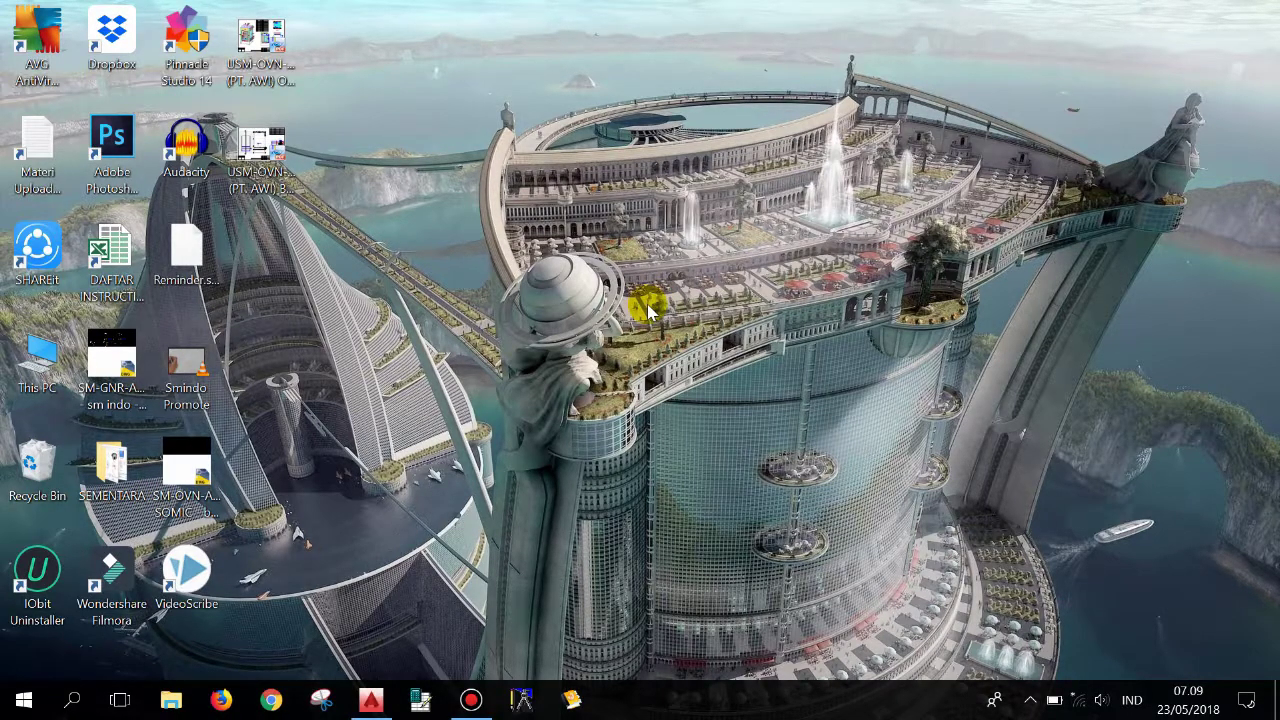
Bring Drawing2.dwg back on screen and zoom in on the large circle pattern
{"action": "left_click", "coordinate": [371, 699]}
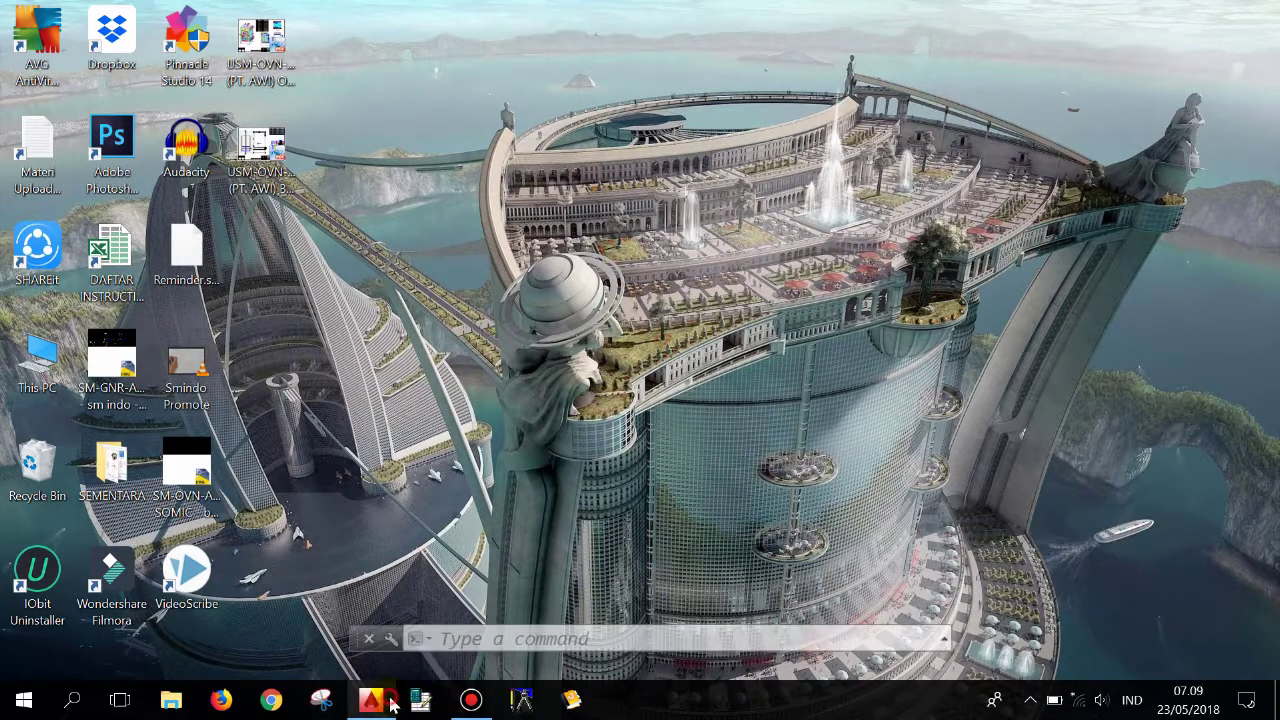
{"action": "left_click", "coordinate": [1186, 699]}
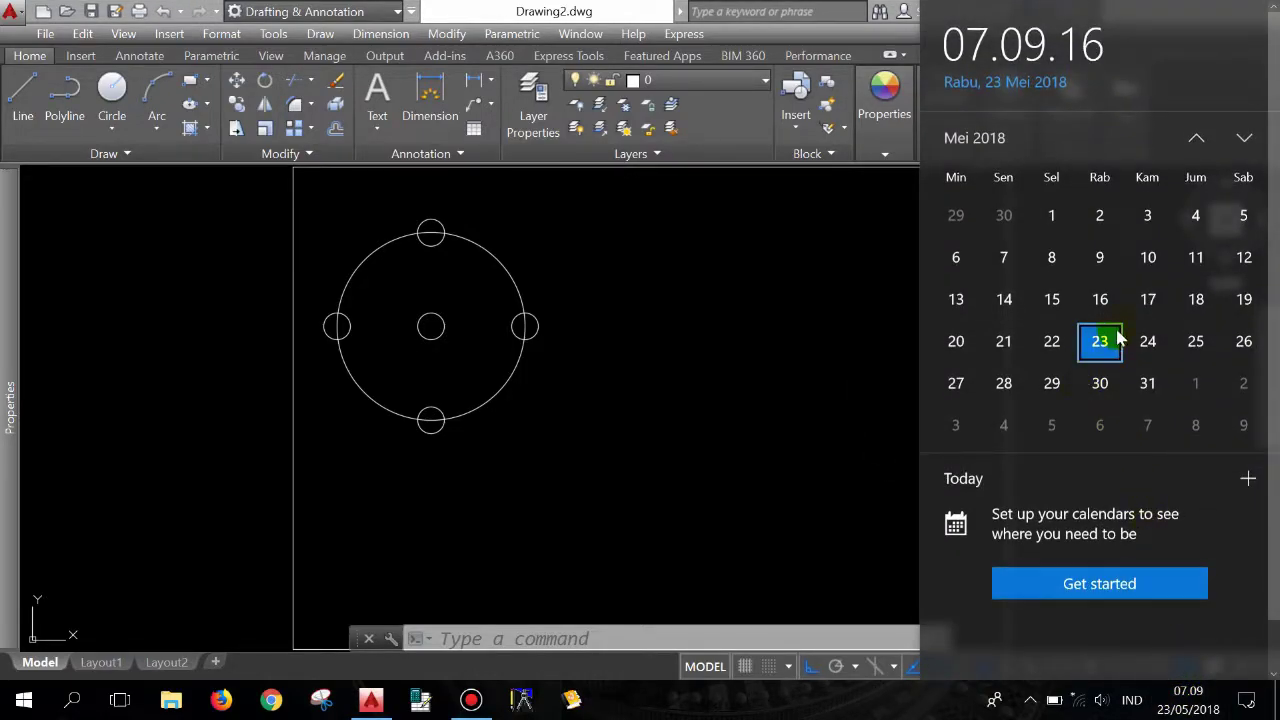
{"action": "left_click", "coordinate": [800, 340]}
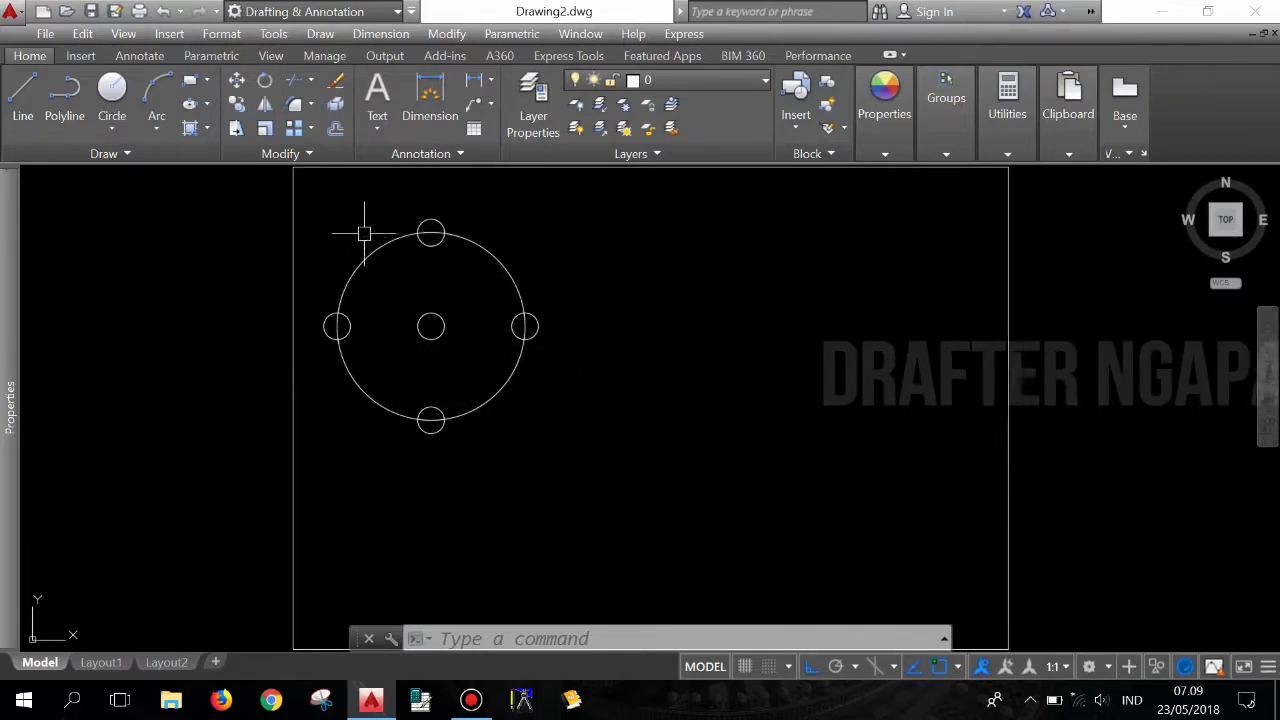
{"action": "scroll", "coordinate": [347, 237], "scroll_direction": "up", "scroll_amount": 2}
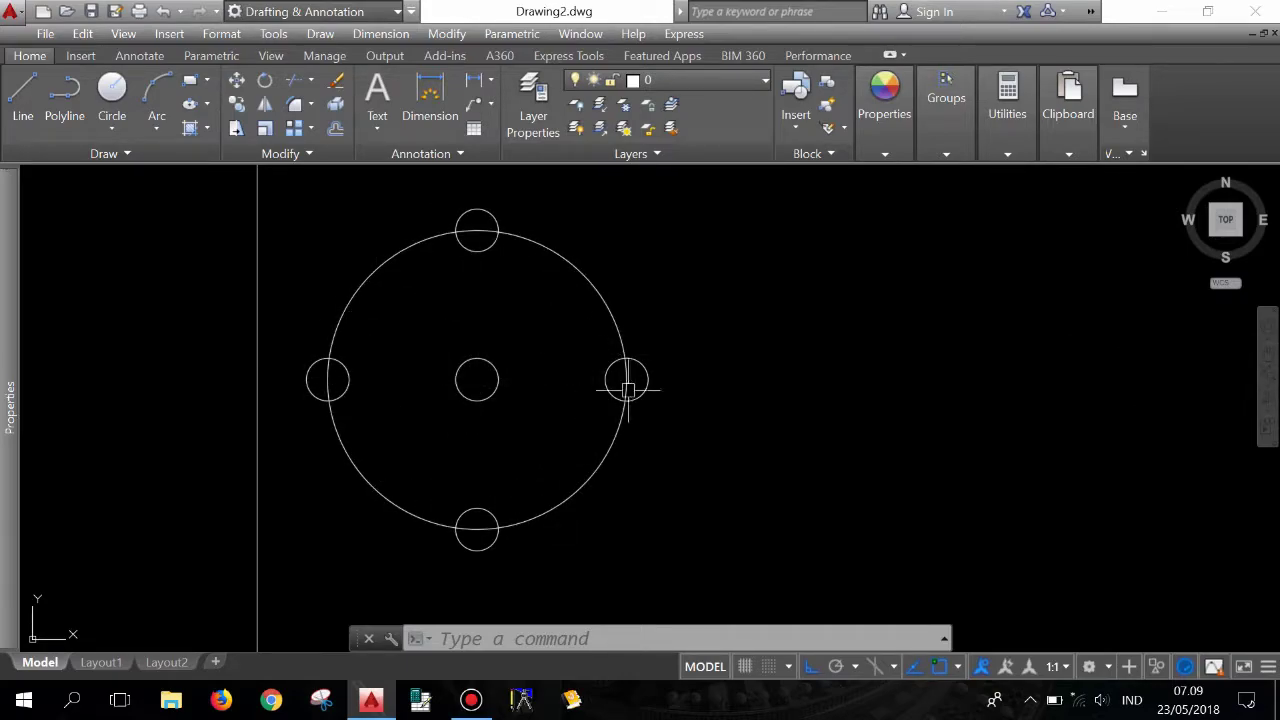
{"action": "scroll", "coordinate": [446, 396], "scroll_direction": "down", "scroll_amount": 5}
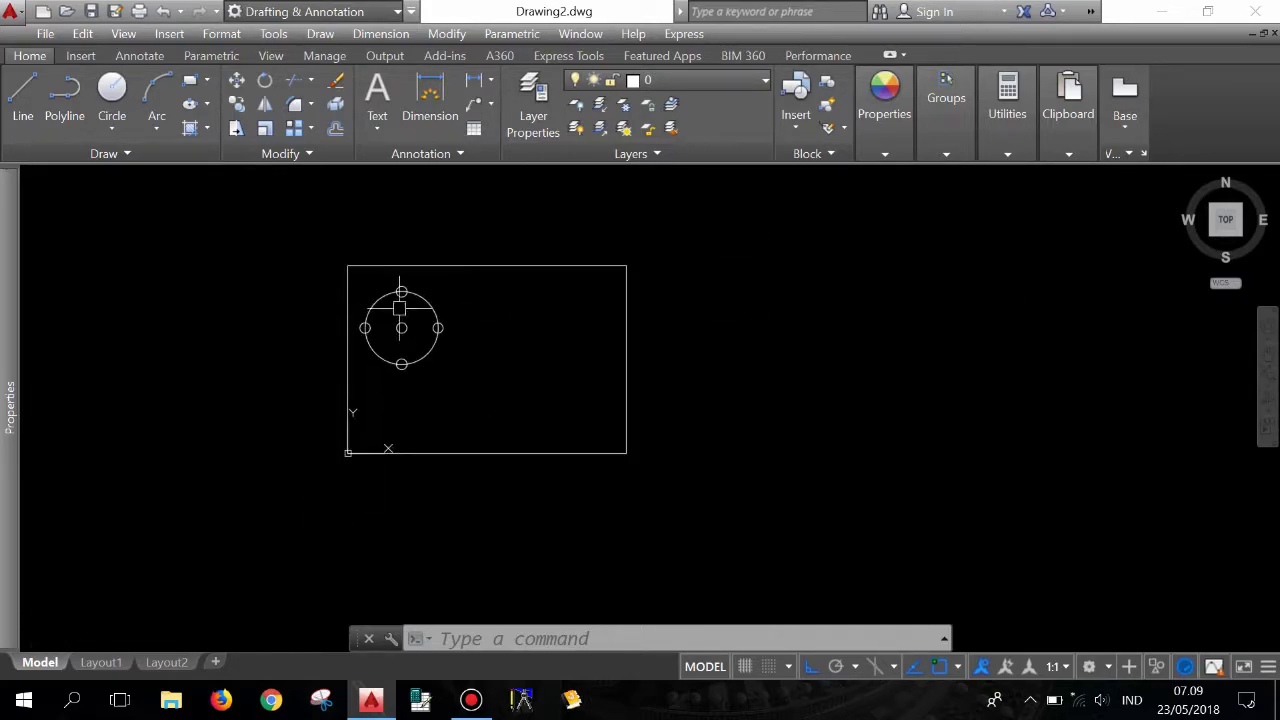
{"action": "scroll", "coordinate": [400, 300], "scroll_direction": "up", "scroll_amount": 2}
{"action": "scroll", "coordinate": [423, 294], "scroll_direction": "up", "scroll_amount": 2}
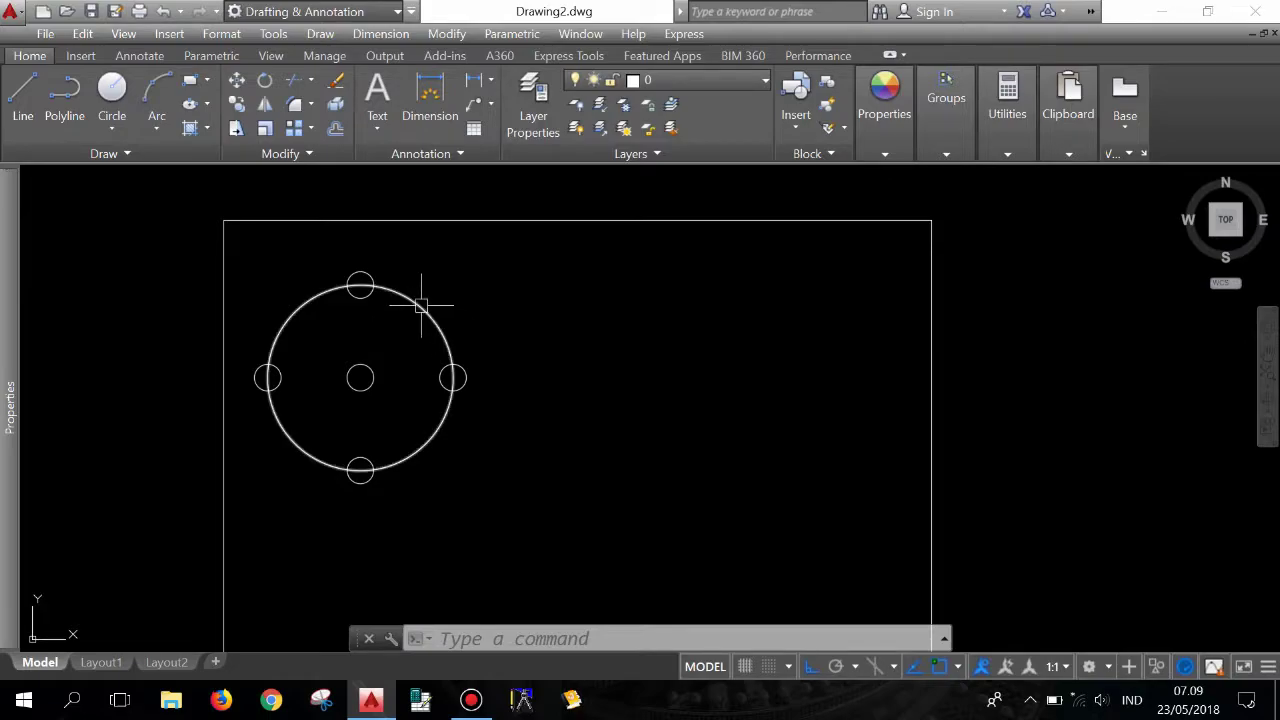
{"action": "left_click", "coordinate": [112, 88]}
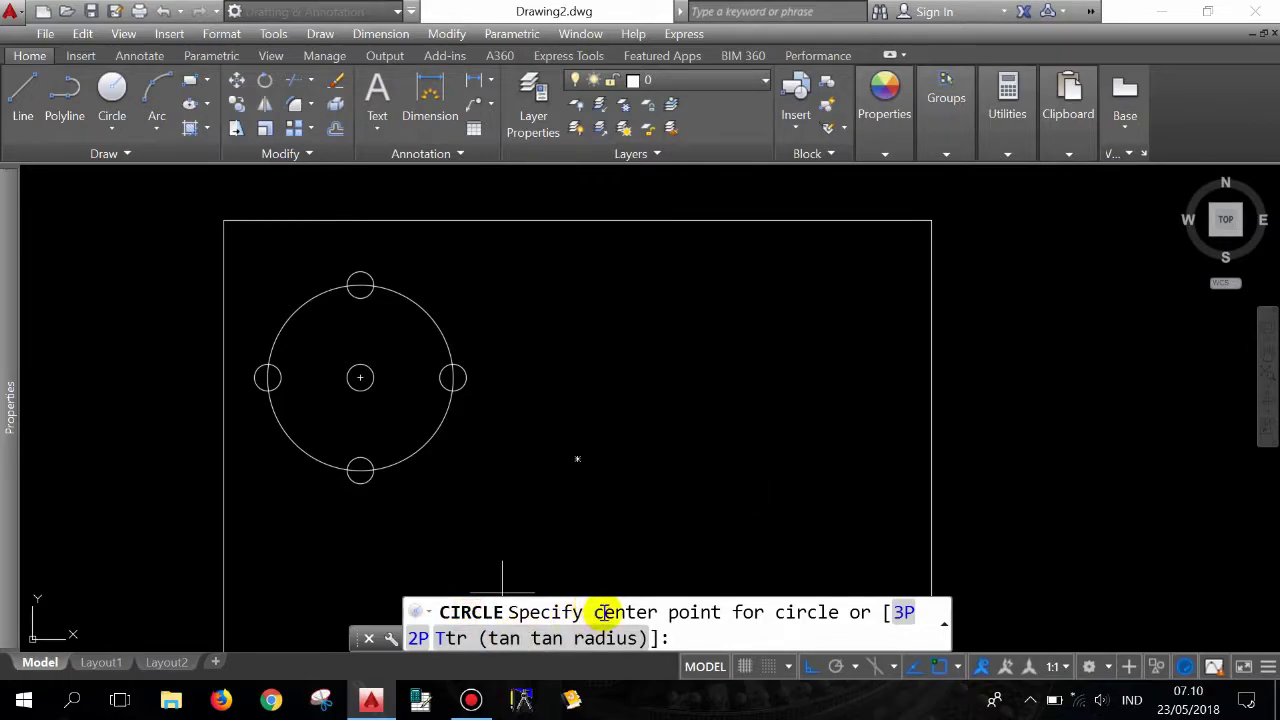
{"action": "left_click", "coordinate": [692, 388]}
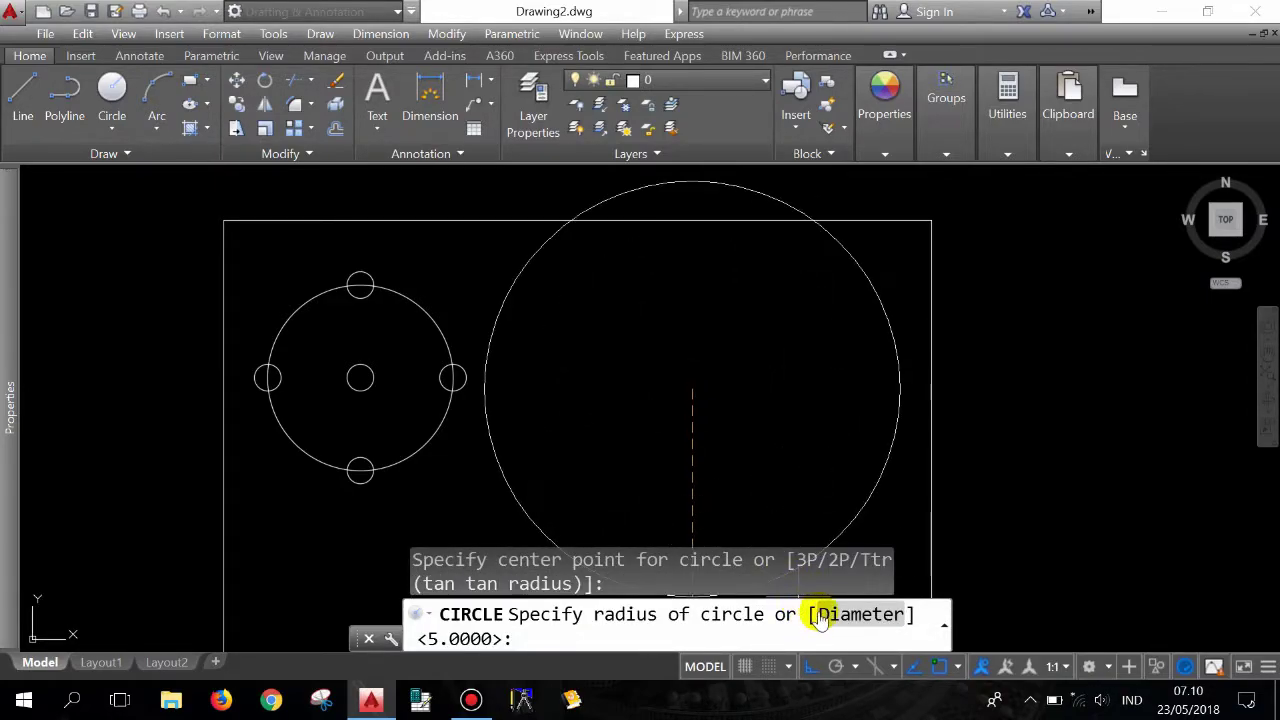
{"action": "type", "text": "d"}
{"action": "key", "text": "Return"}
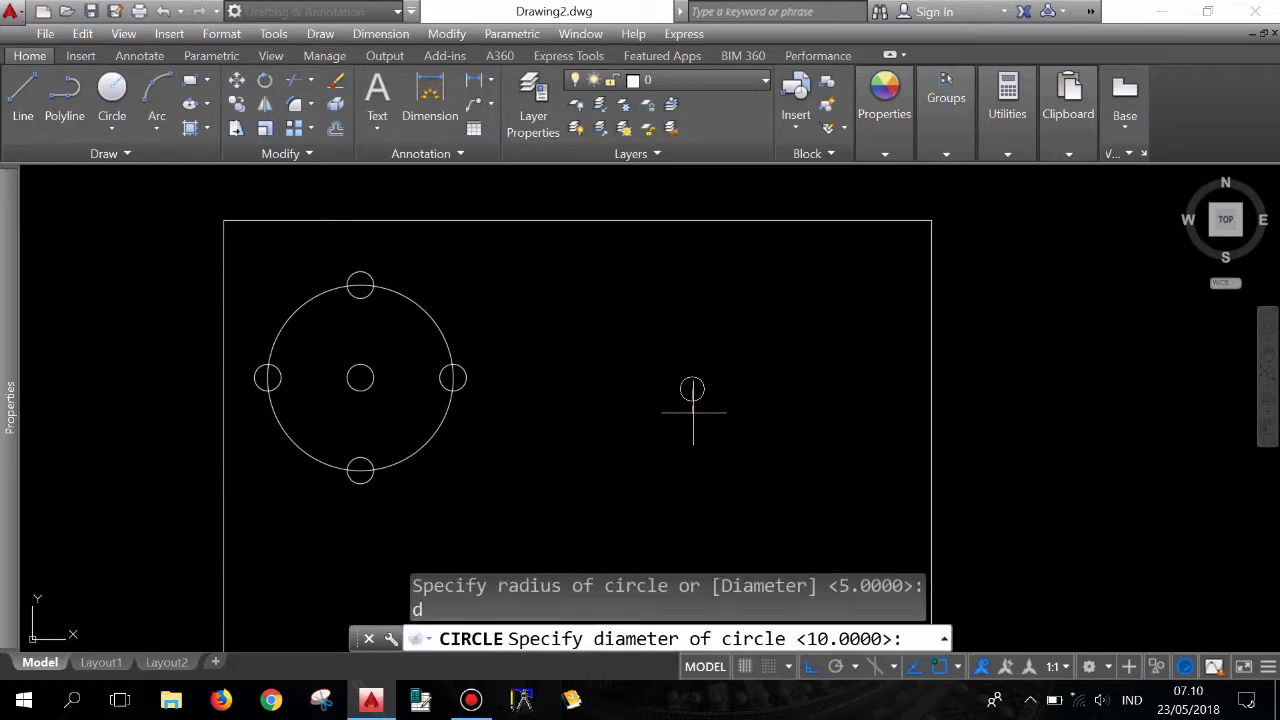
{"action": "key", "text": "Escape"}
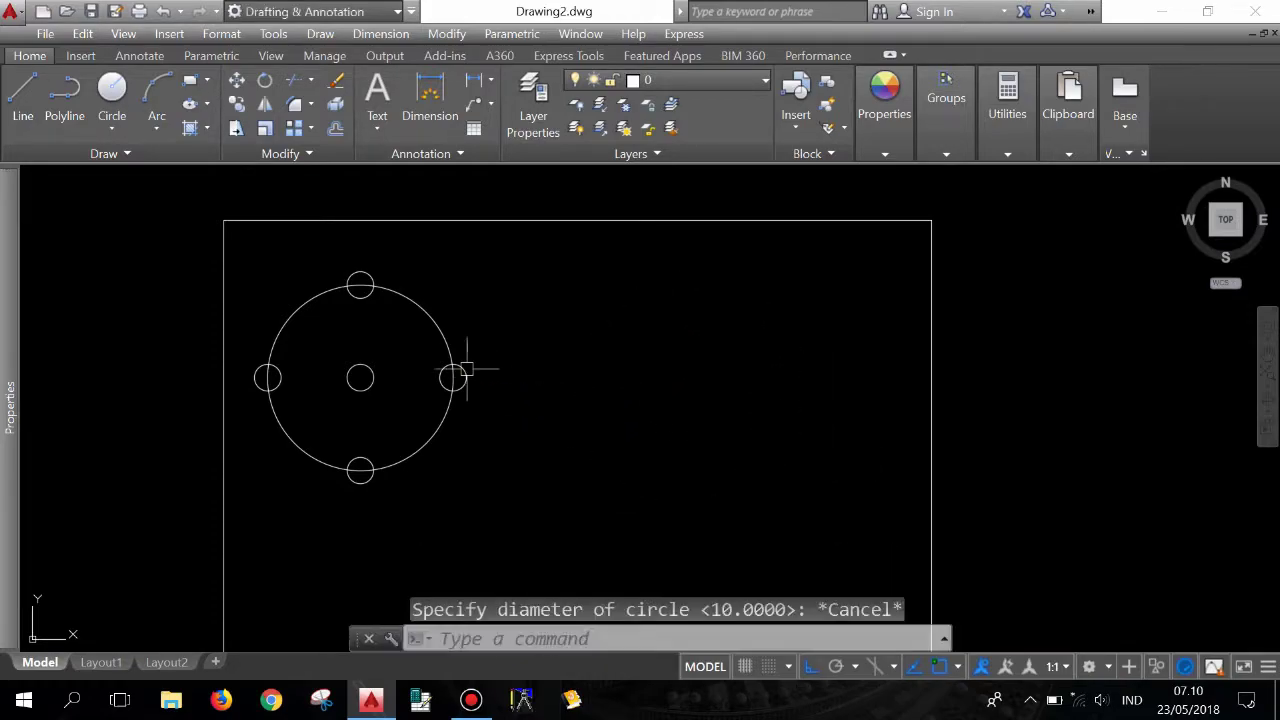
{"action": "scroll", "coordinate": [300, 353], "scroll_direction": "up", "scroll_amount": 2}
{"action": "left_click", "coordinate": [489, 82]}
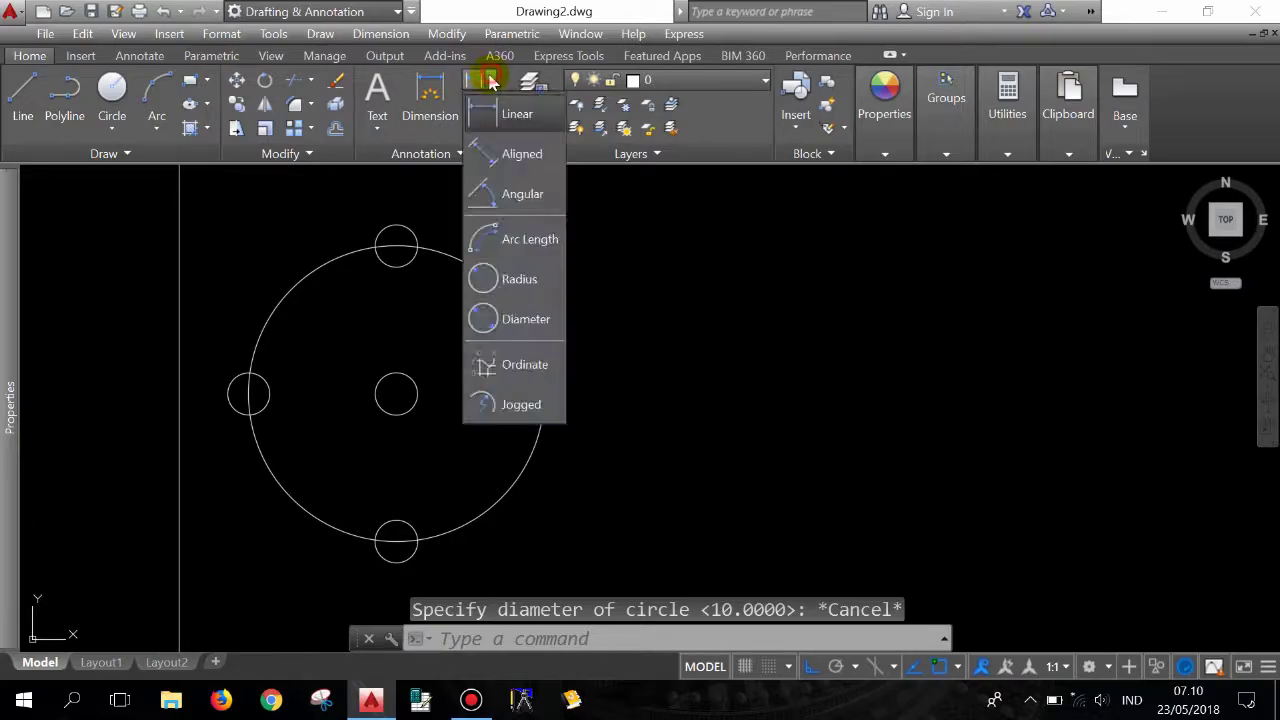
{"action": "left_click", "coordinate": [526, 318]}
{"action": "left_click", "coordinate": [499, 293]}
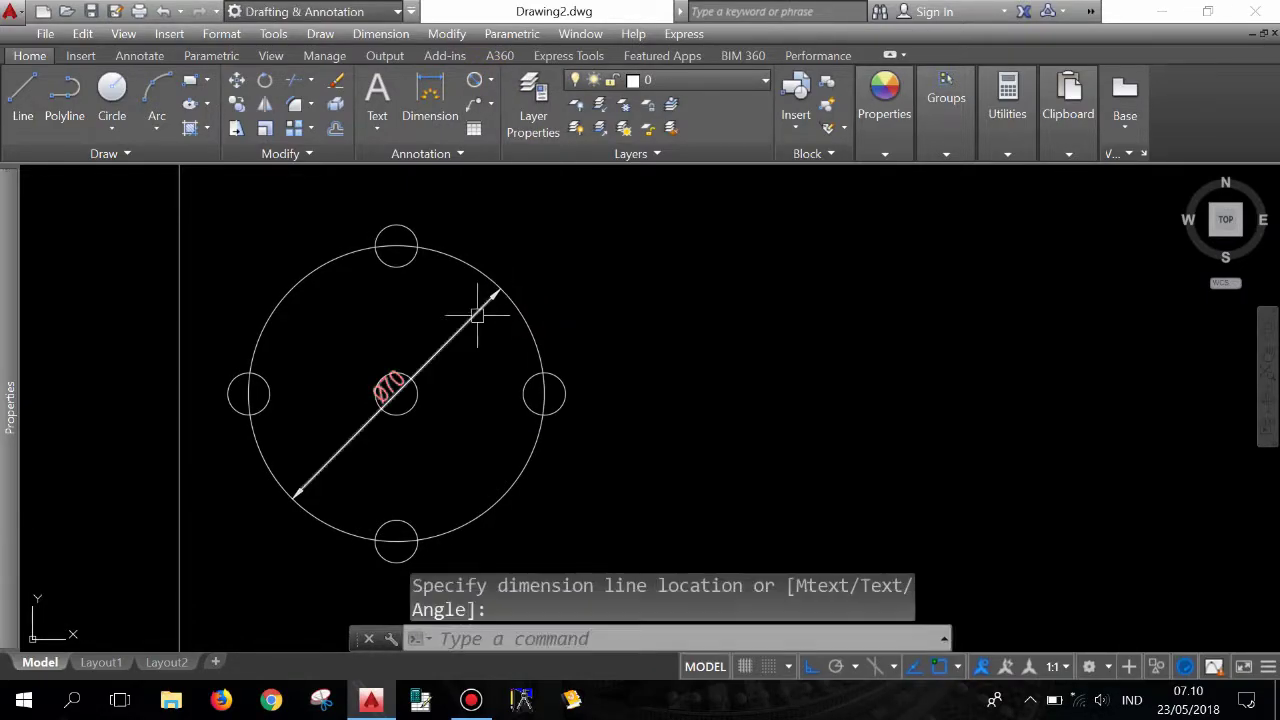
{"action": "scroll", "coordinate": [394, 397], "scroll_direction": "up", "scroll_amount": 3}
{"action": "scroll", "coordinate": [394, 383], "scroll_direction": "up", "scroll_amount": 2}
{"action": "scroll", "coordinate": [410, 360], "scroll_direction": "down", "scroll_amount": 5}
{"action": "left_click", "coordinate": [418, 348]}
{"action": "left_click", "coordinate": [418, 348]}
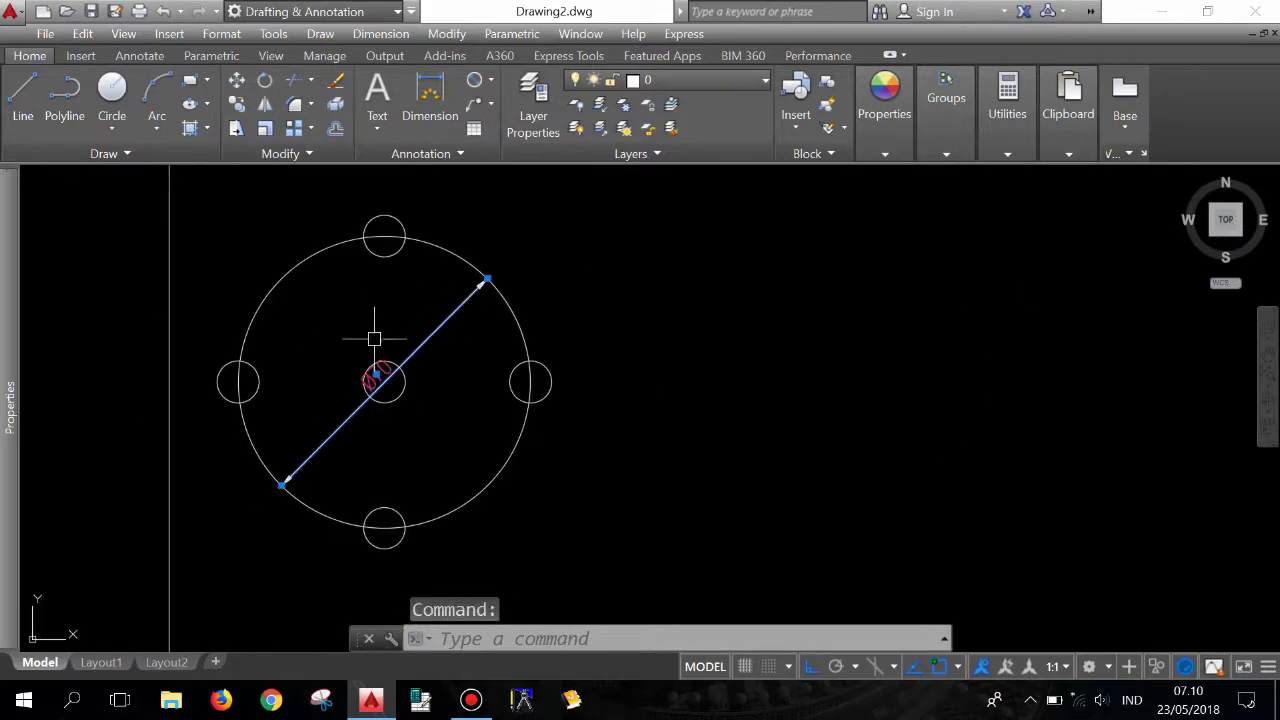
{"action": "key", "text": "Delete"}
{"action": "scroll", "coordinate": [385, 360], "scroll_direction": "down", "scroll_amount": 2}
{"action": "scroll", "coordinate": [423, 234], "scroll_direction": "up", "scroll_amount": 2}
{"action": "scroll", "coordinate": [423, 234], "scroll_direction": "up", "scroll_amount": 2}
{"action": "left_click", "coordinate": [486, 82]}
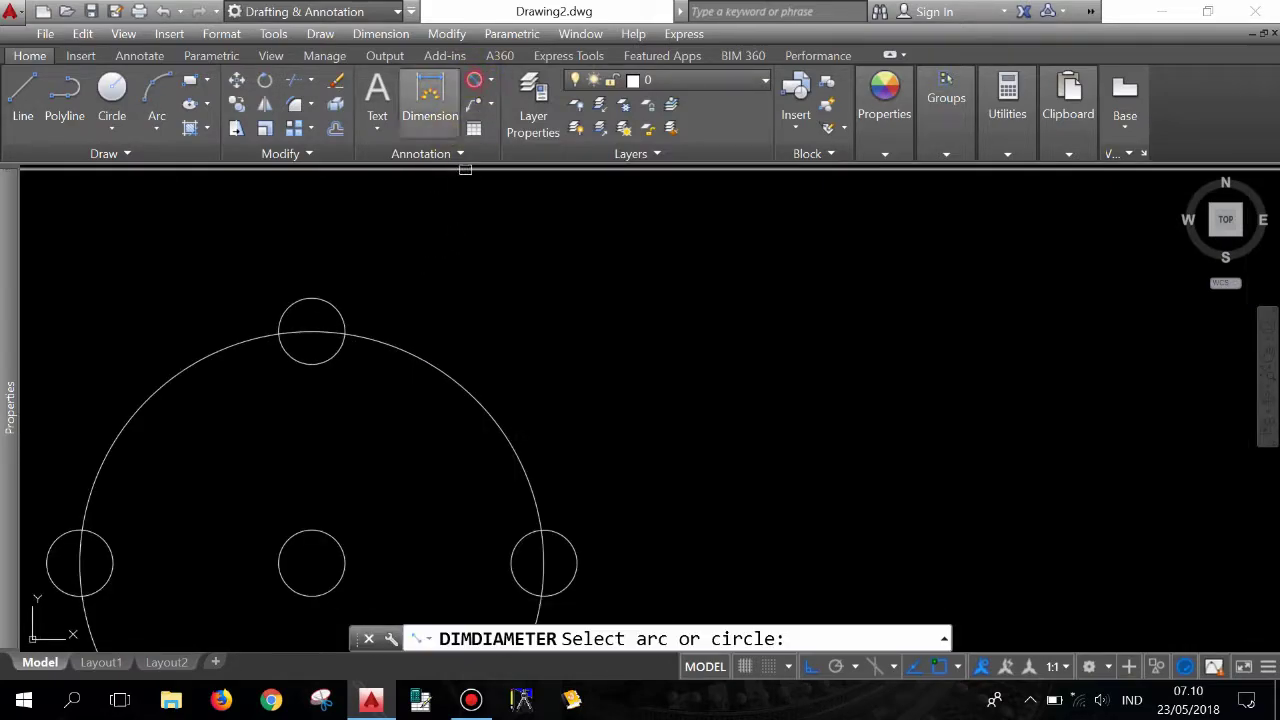
{"action": "left_click", "coordinate": [335, 308]}
{"action": "key", "text": "Escape"}
{"action": "scroll", "coordinate": [363, 266], "scroll_direction": "down", "scroll_amount": 4}
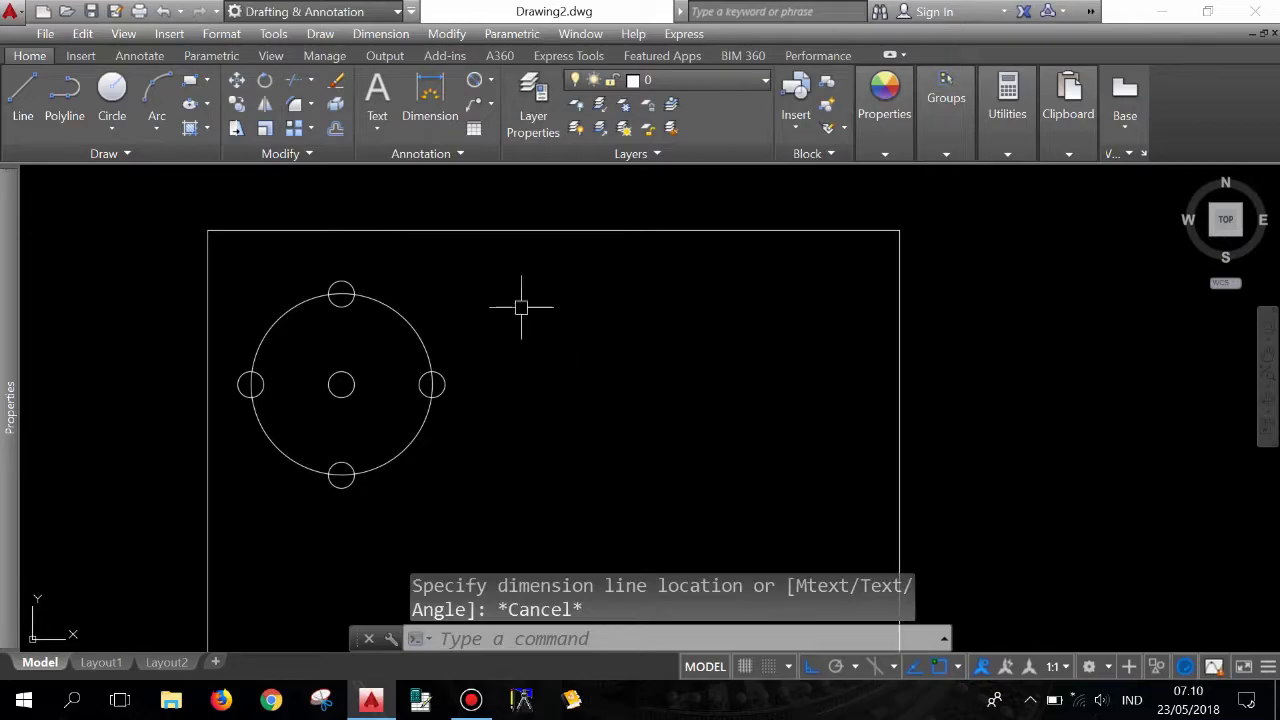
Draw a diameter-70 circle to the right of the existing pattern
{"action": "left_click", "coordinate": [112, 88]}
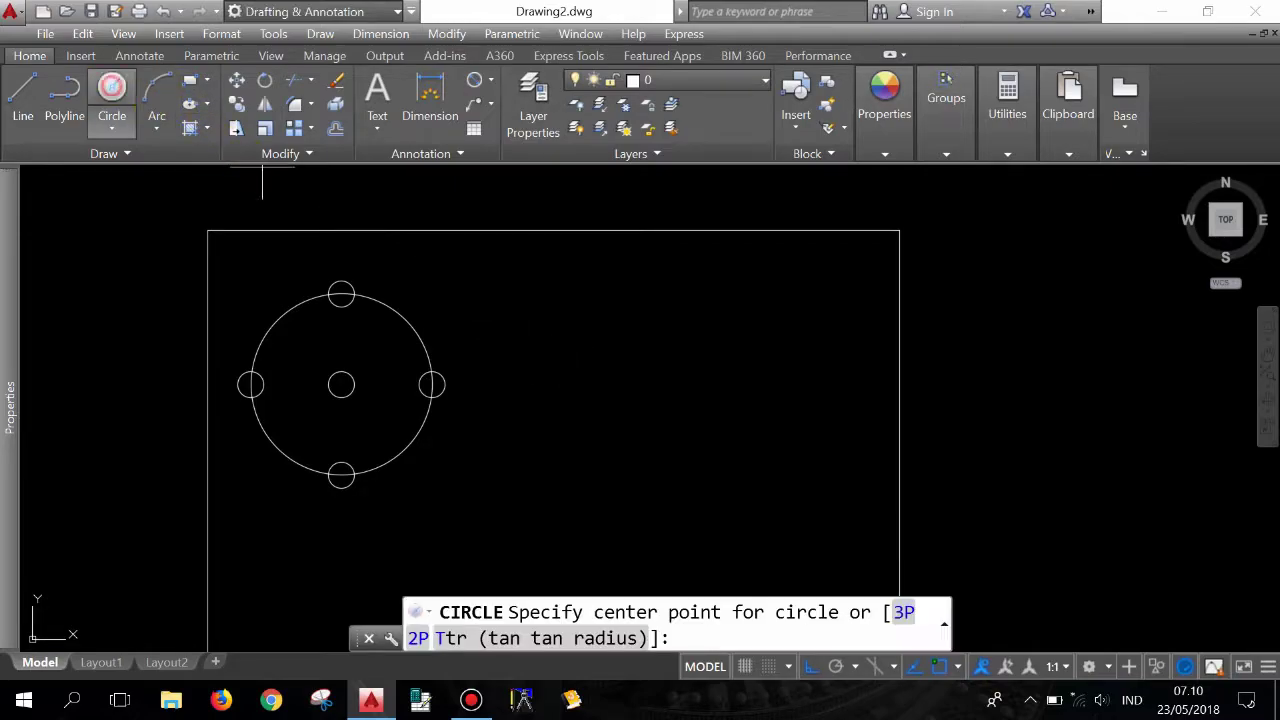
{"action": "left_click", "coordinate": [676, 399]}
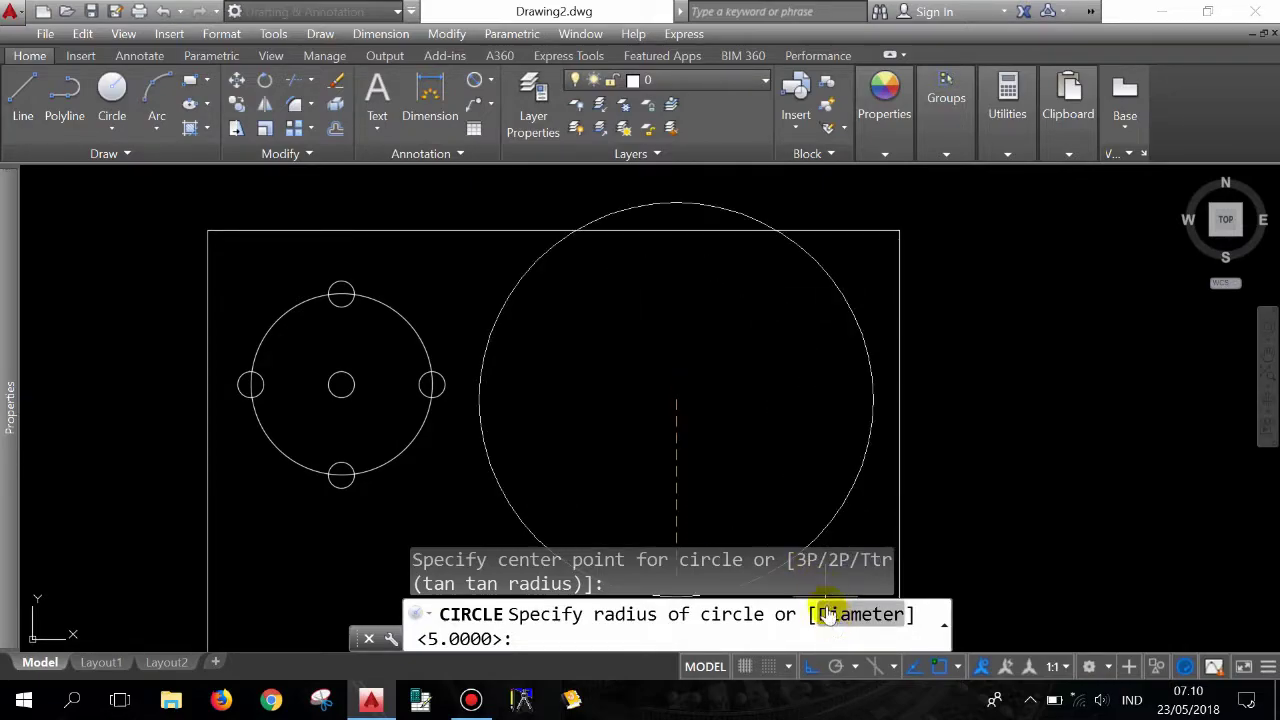
{"action": "type", "text": "d"}
{"action": "key", "text": "Return"}
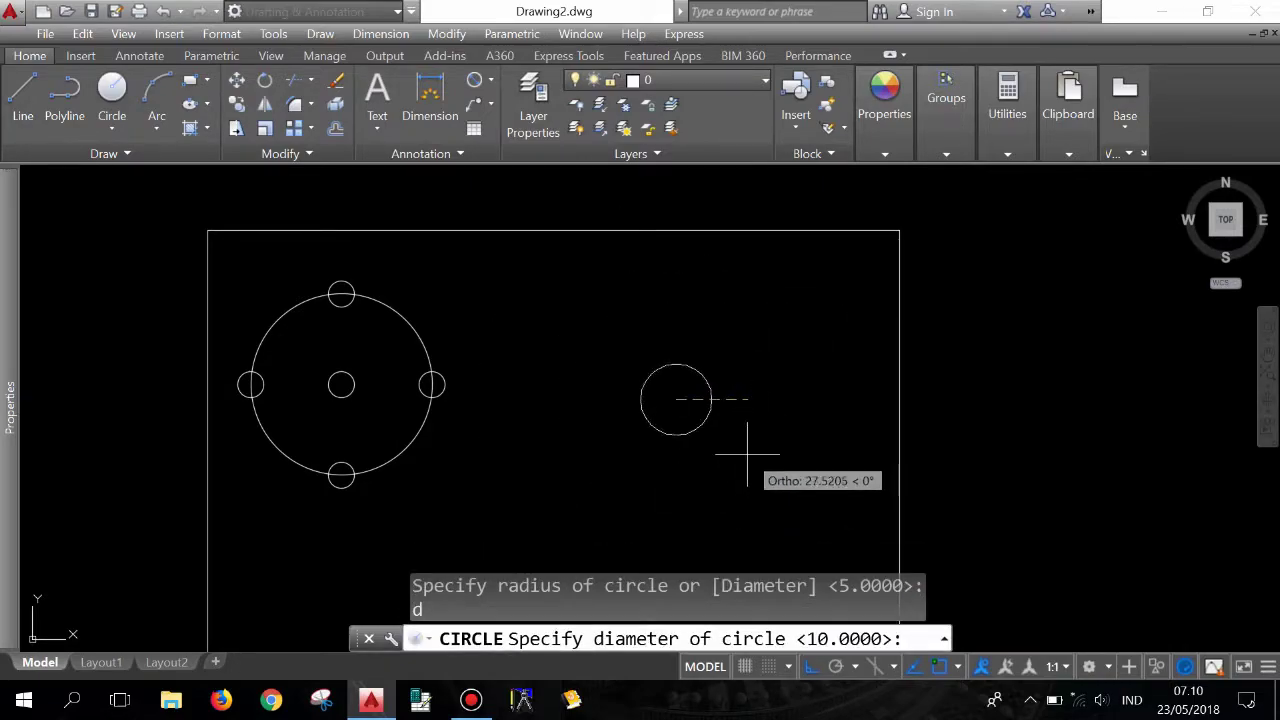
{"action": "type", "text": "70"}
{"action": "key", "text": "Return"}
{"action": "scroll", "coordinate": [611, 354], "scroll_direction": "up", "scroll_amount": 1}
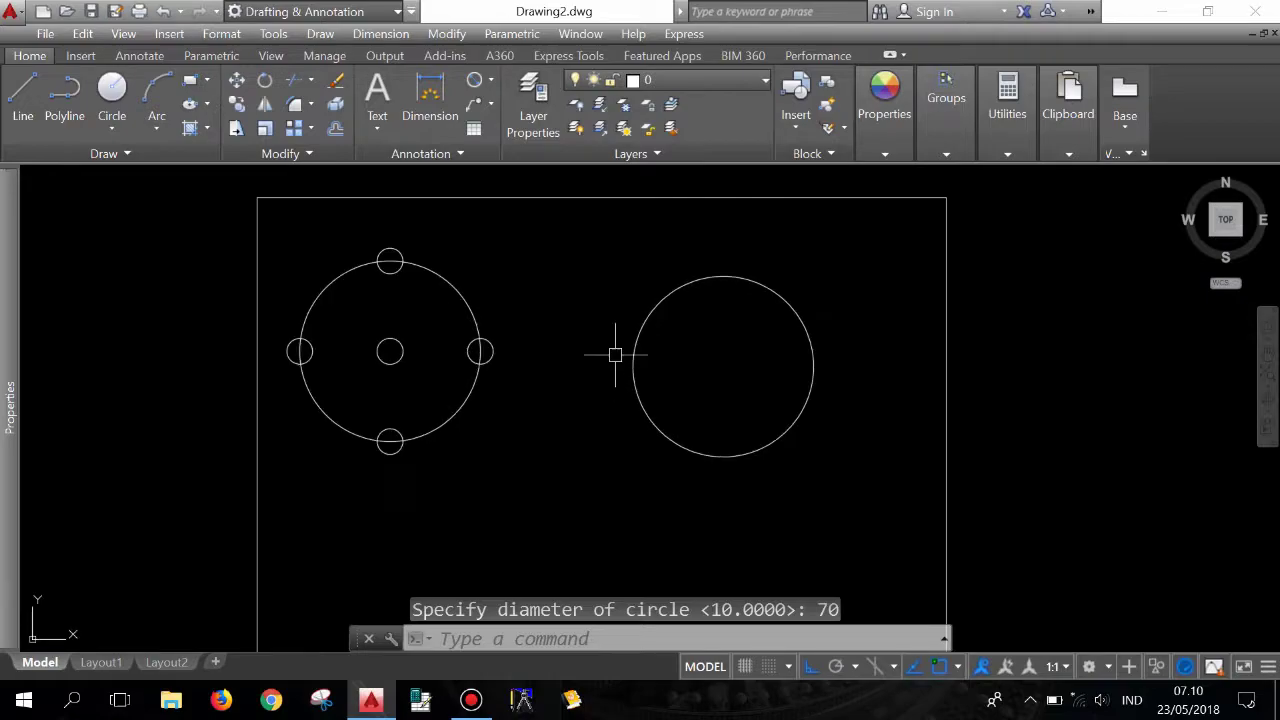
{"action": "scroll", "coordinate": [531, 311], "scroll_direction": "up", "scroll_amount": 1}
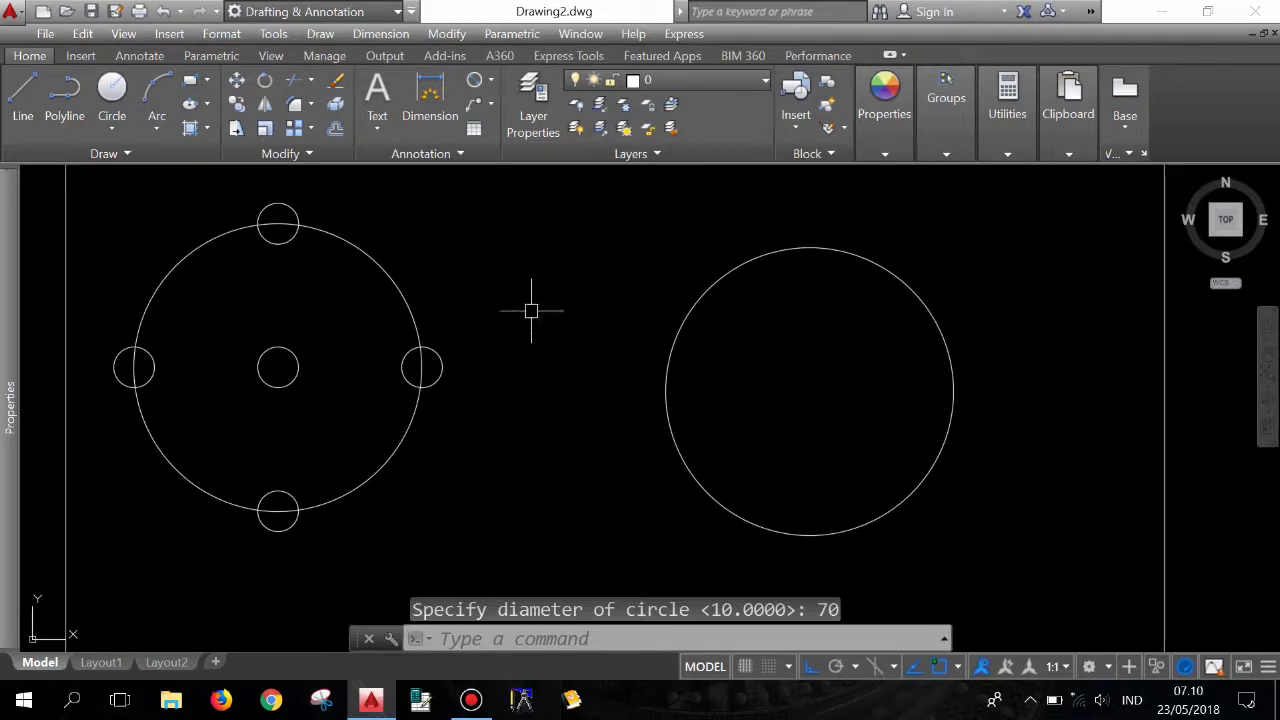
Draw a diameter-10 circle between the two large circles
{"action": "left_click", "coordinate": [112, 88]}
{"action": "left_click", "coordinate": [556, 369]}
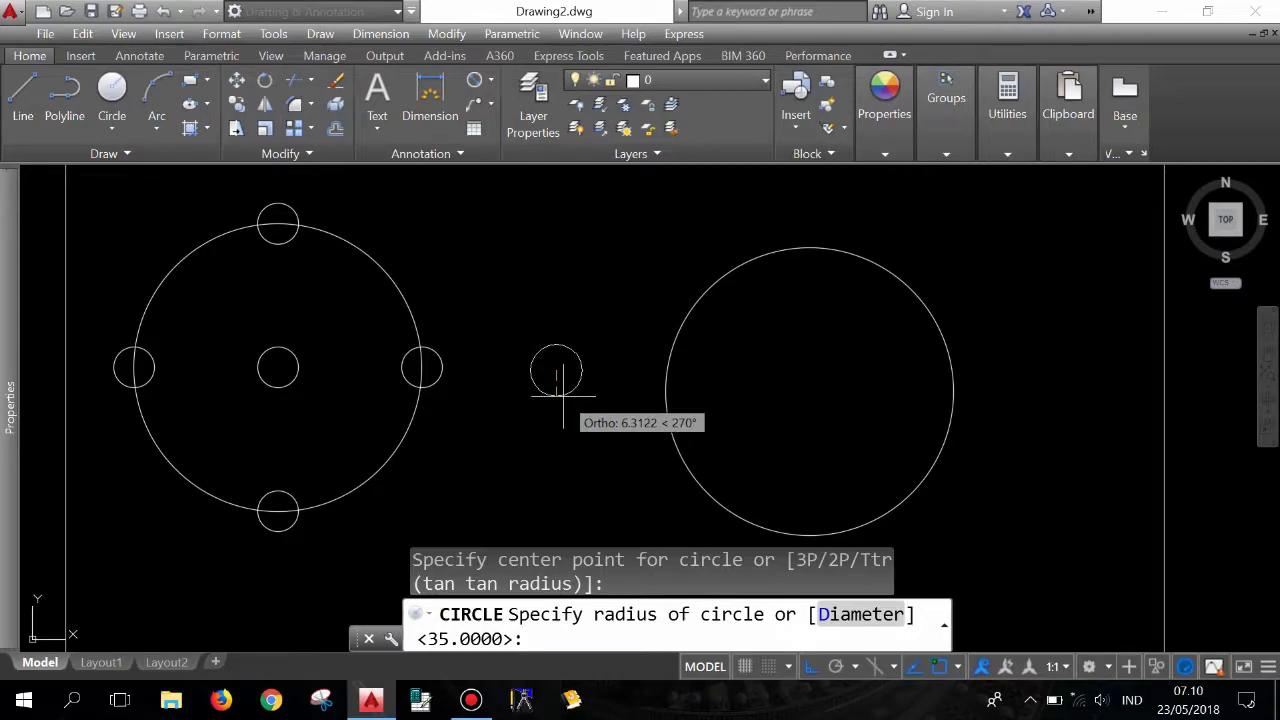
{"action": "type", "text": "d"}
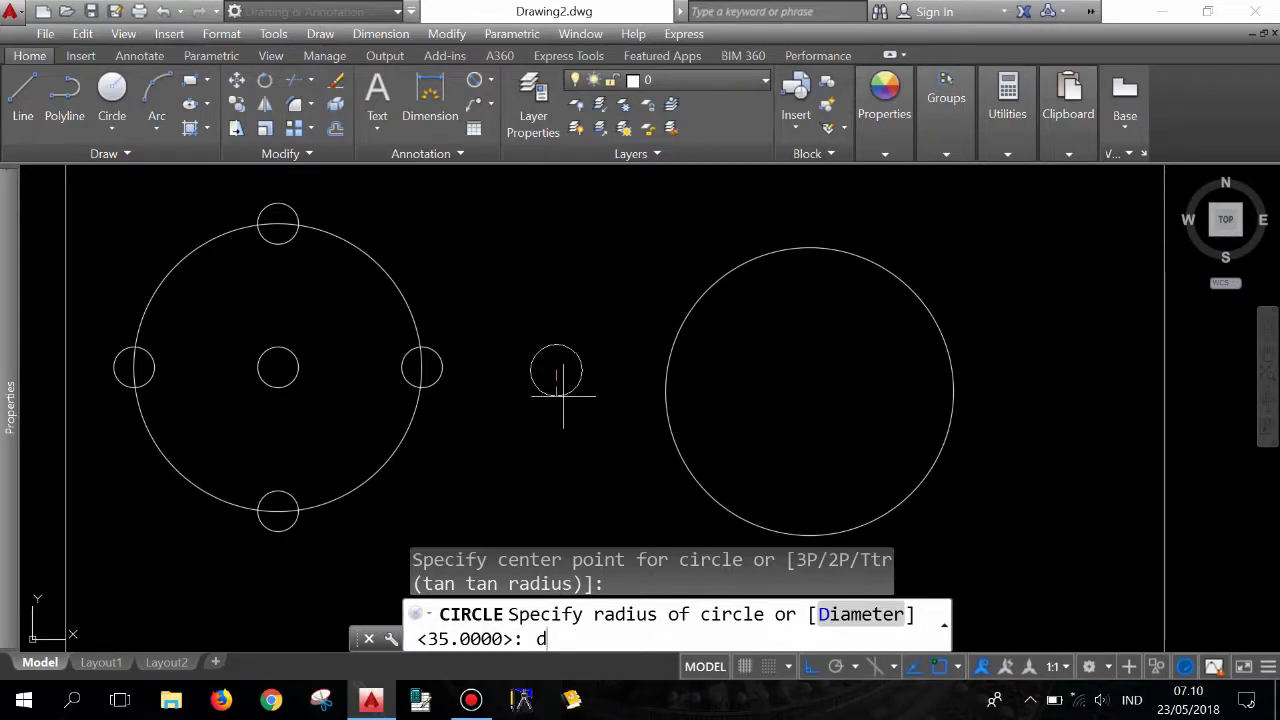
{"action": "key", "text": "Return"}
{"action": "type", "text": "10"}
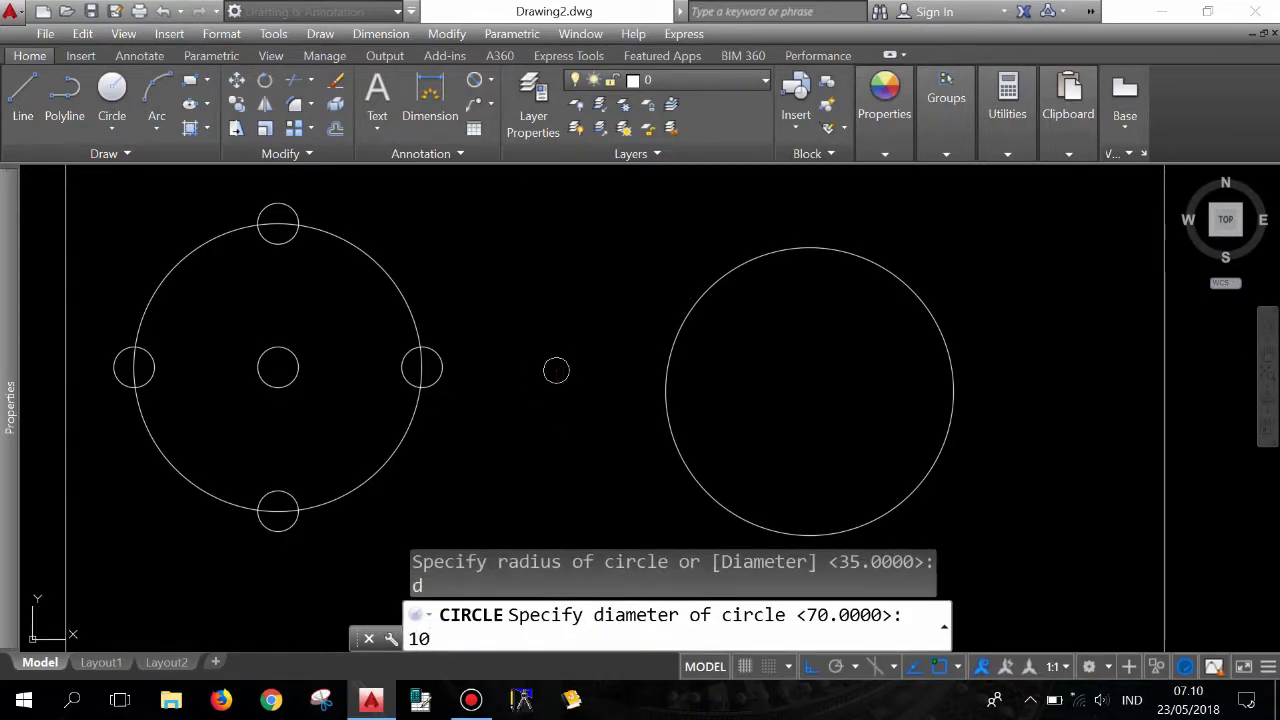
{"action": "key", "text": "Return"}
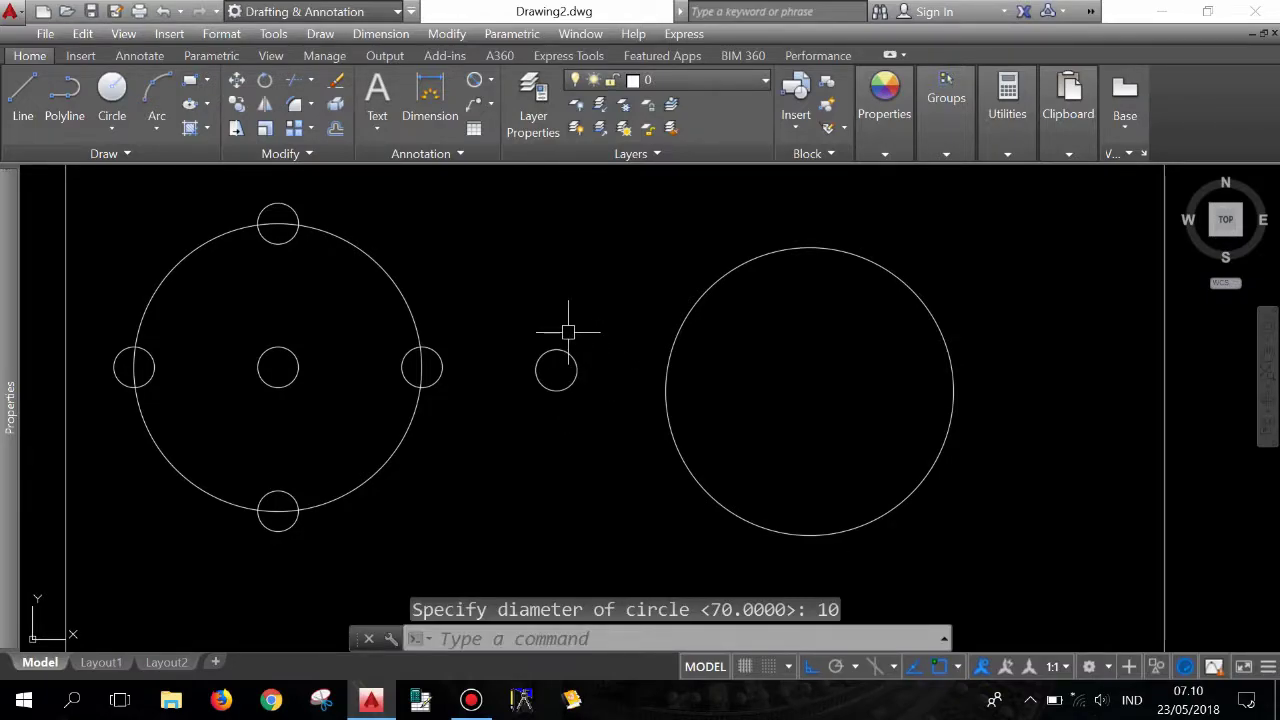
{"action": "scroll", "coordinate": [568, 332], "scroll_direction": "down", "scroll_amount": 2}
Start a copy of the lone diameter-10 circle, selecting it as the object
{"action": "scroll", "coordinate": [443, 300], "scroll_direction": "up", "scroll_amount": 2}
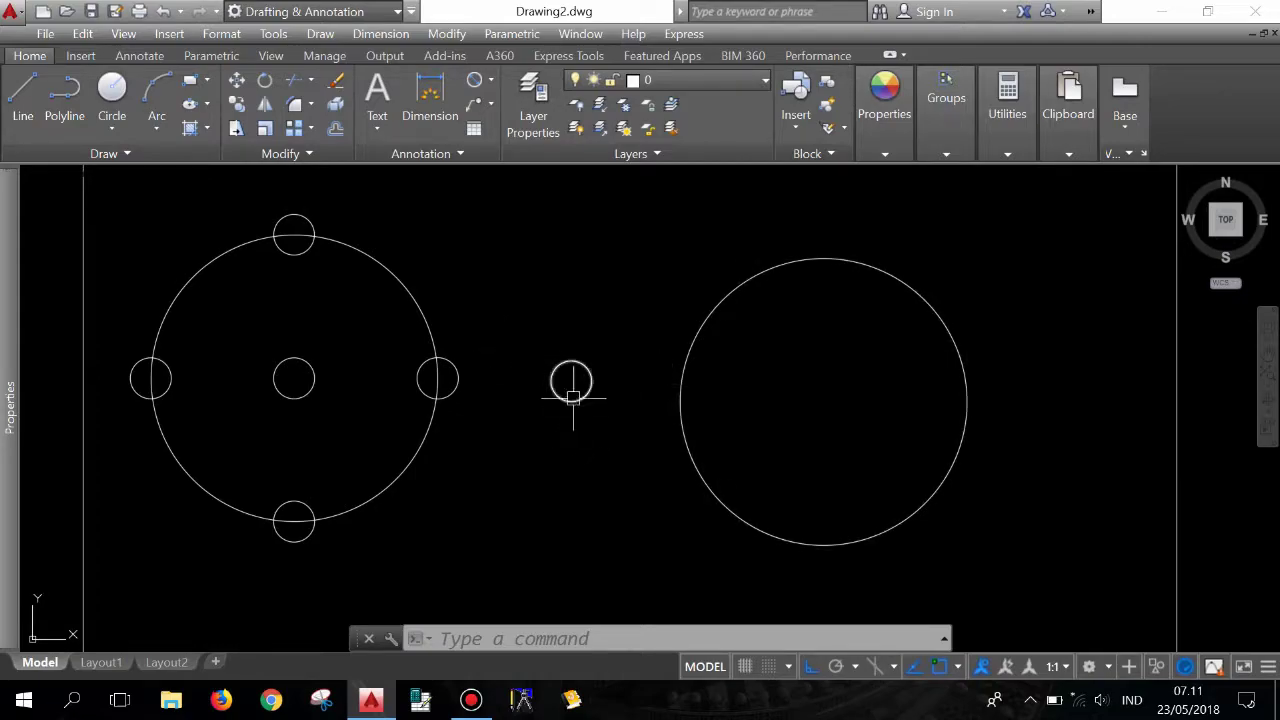
{"action": "left_click", "coordinate": [236, 103]}
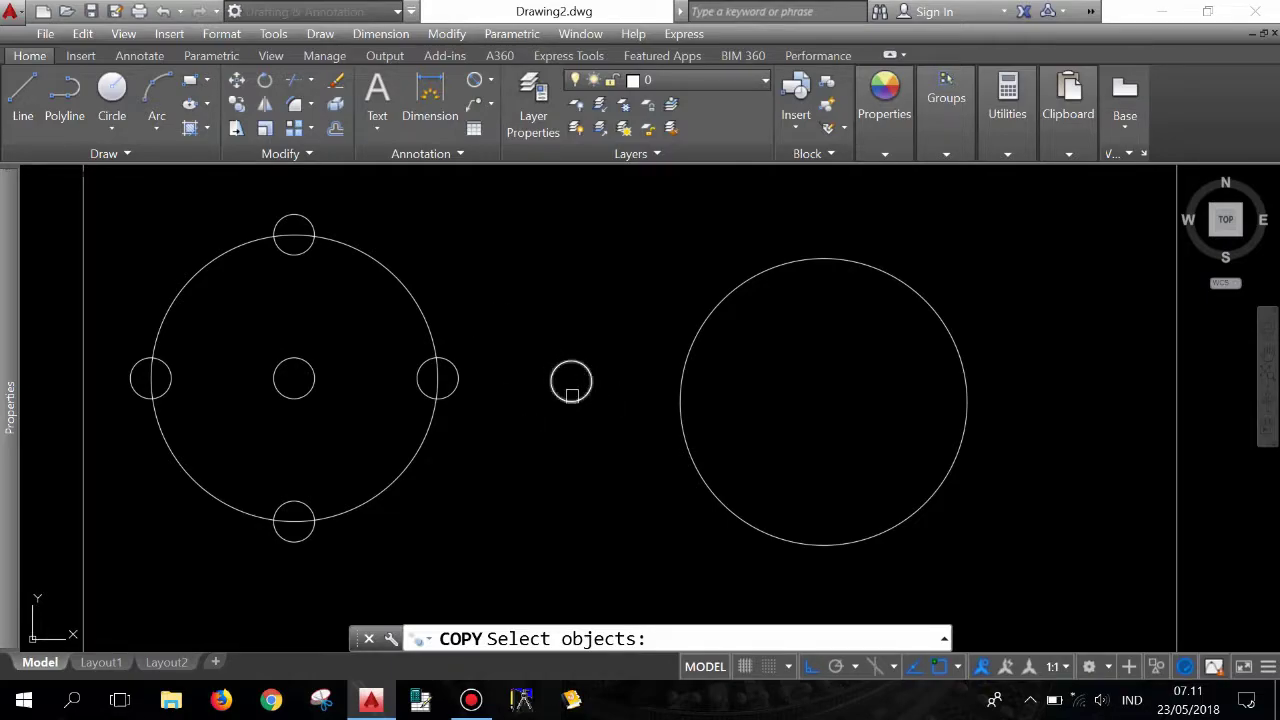
{"action": "left_click", "coordinate": [680, 380]}
{"action": "left_click", "coordinate": [575, 402]}
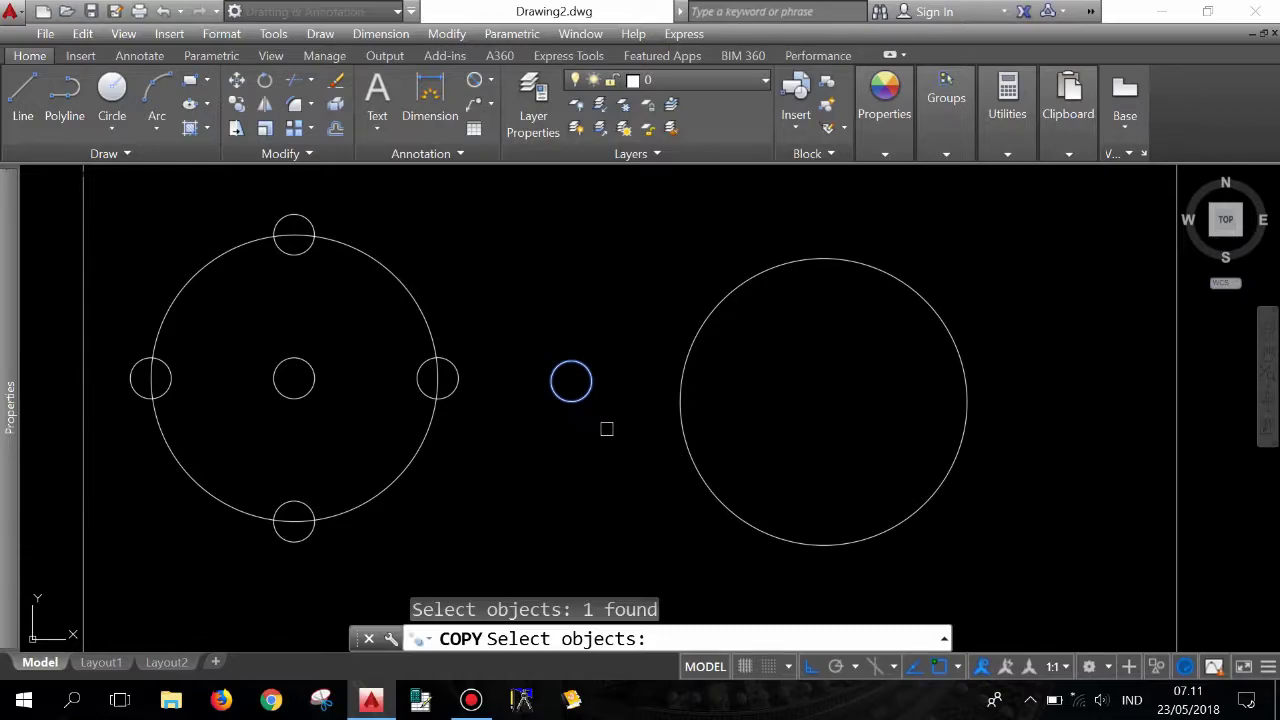
{"action": "key", "text": "Return"}
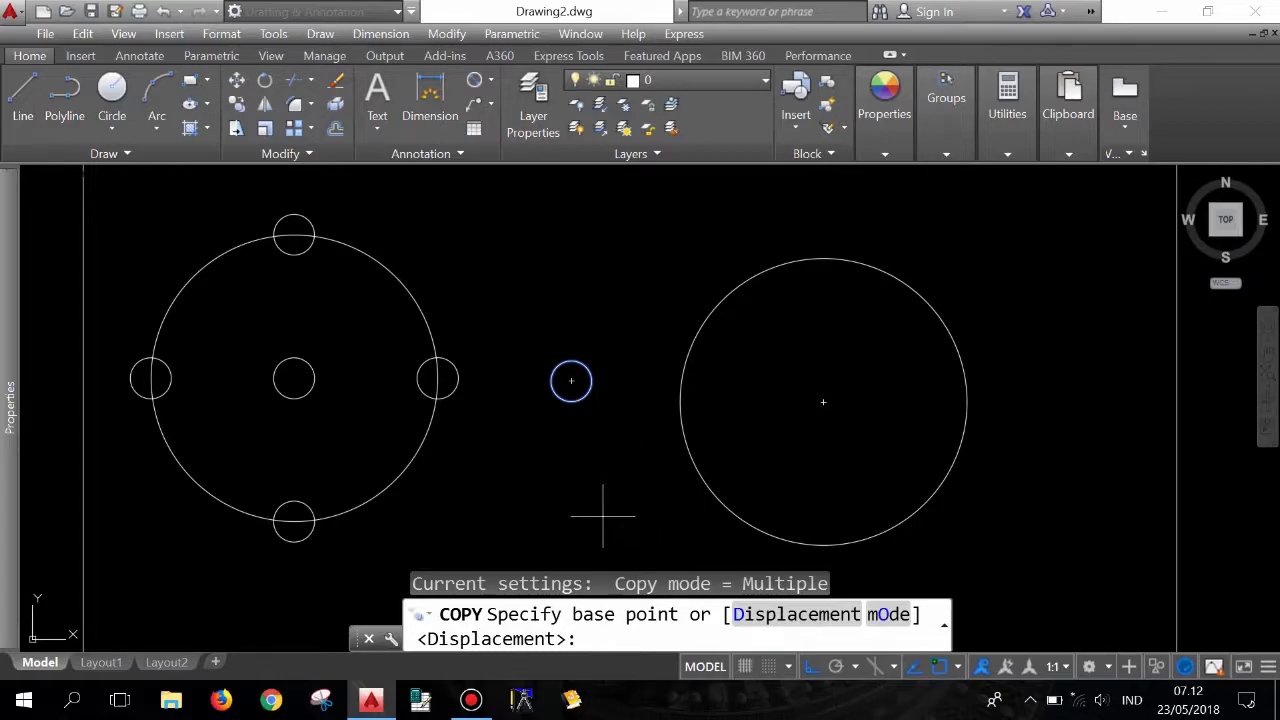
Copy the diameter-10 circle onto the 70 circle's top, right, bottom, left quadrants and centre
{"action": "left_click", "coordinate": [571, 380]}
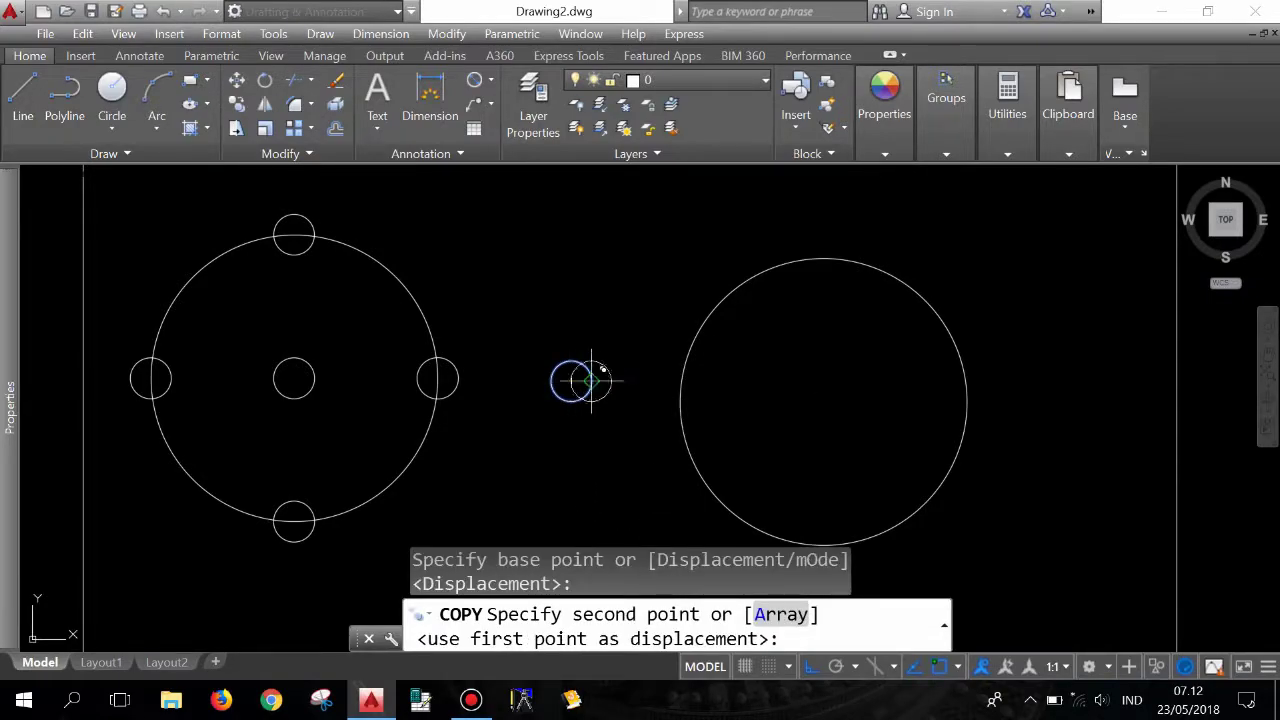
{"action": "left_click", "coordinate": [823, 258]}
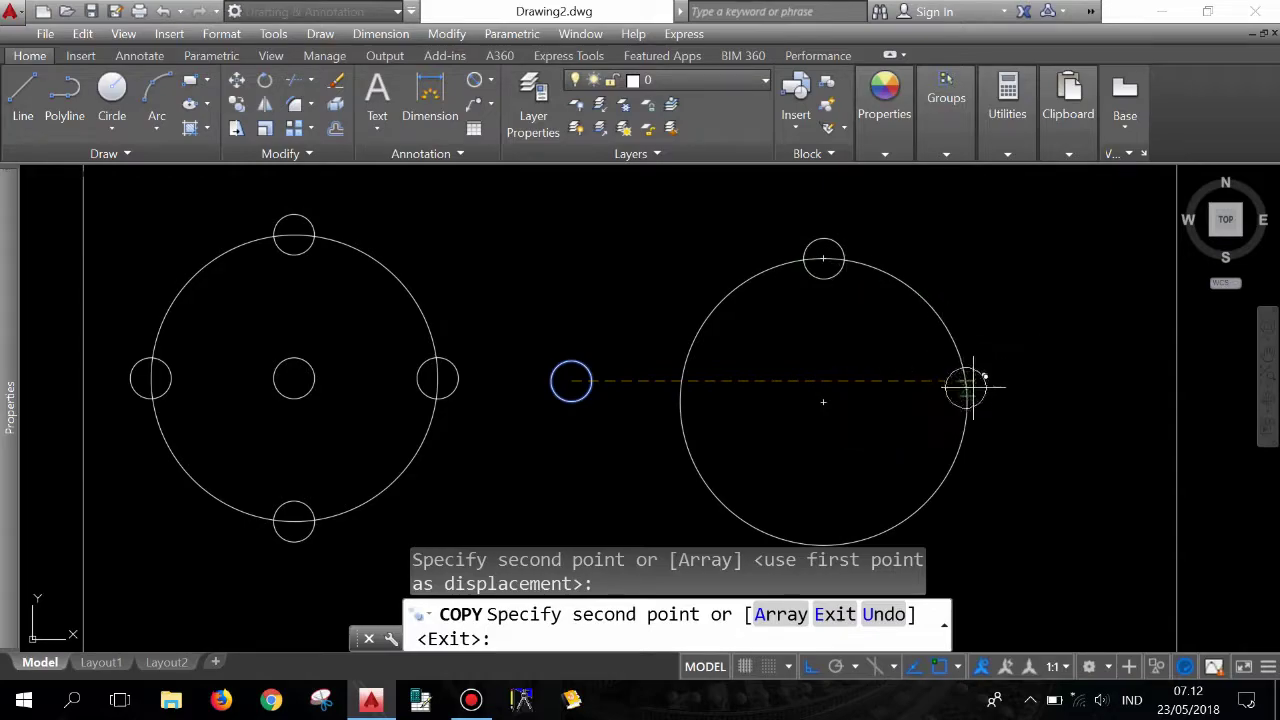
{"action": "left_click", "coordinate": [966, 403]}
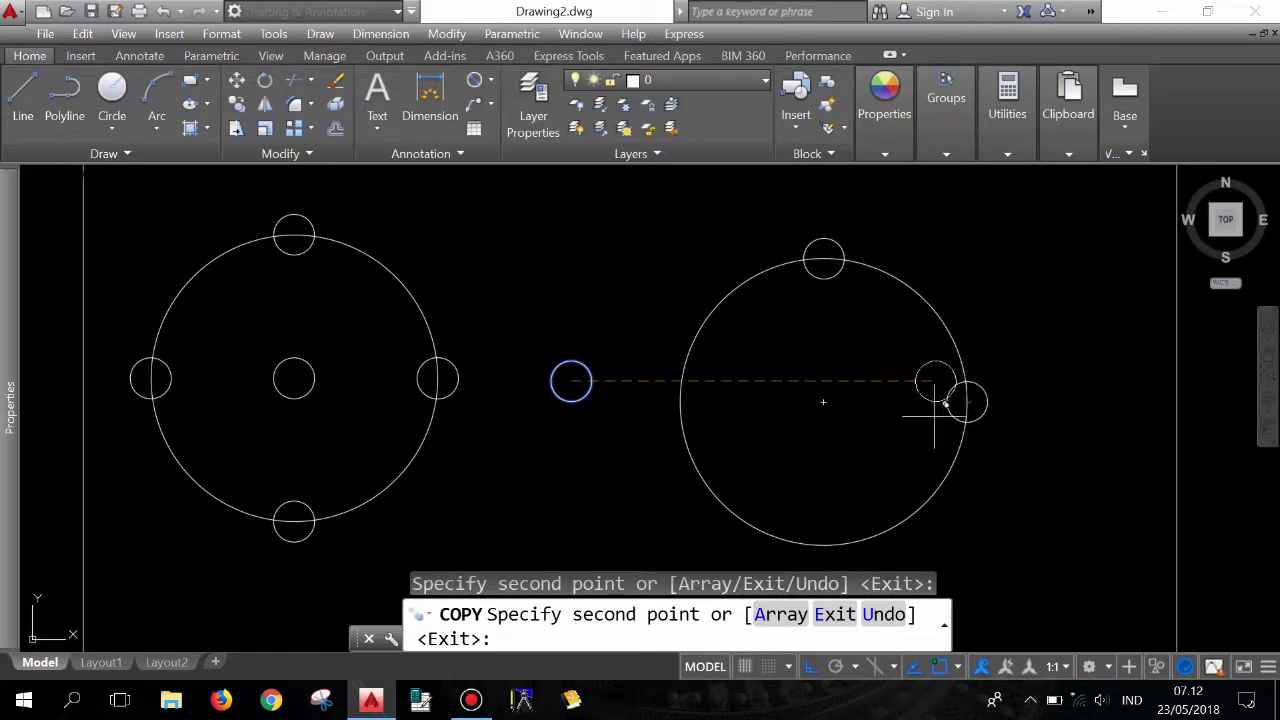
{"action": "left_click", "coordinate": [823, 545]}
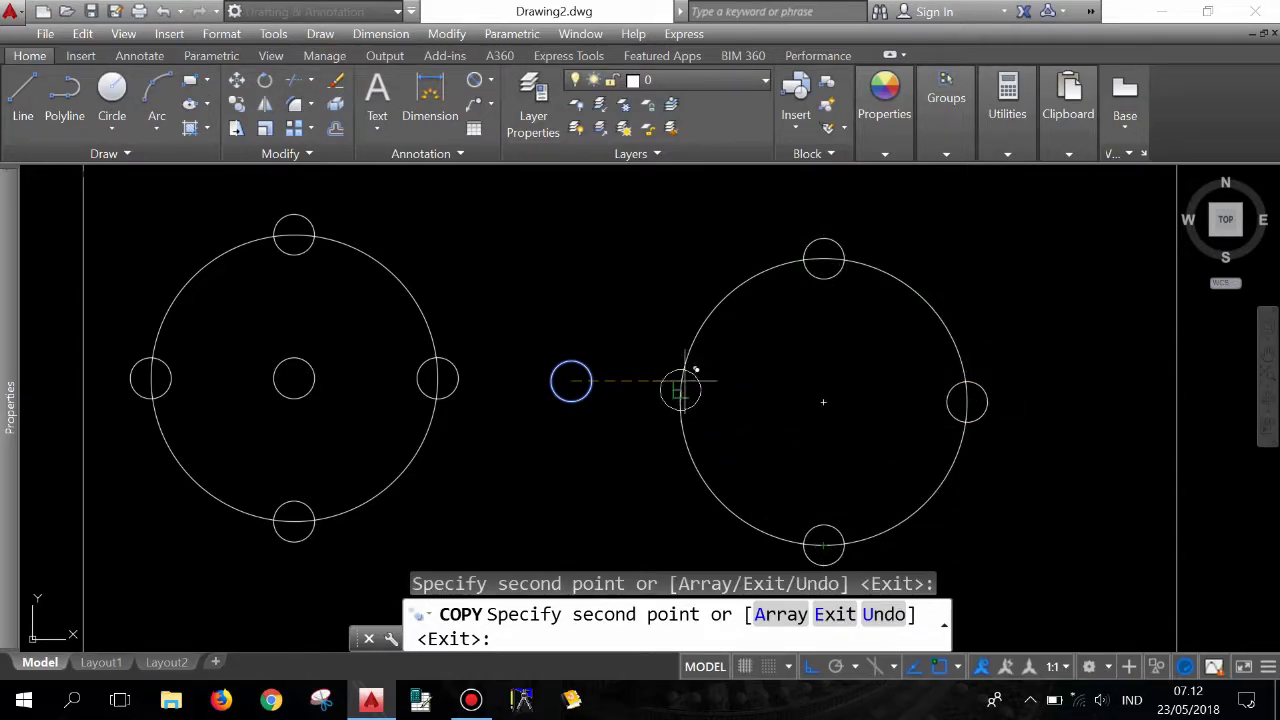
{"action": "scroll", "coordinate": [684, 385], "scroll_direction": "up", "scroll_amount": 5}
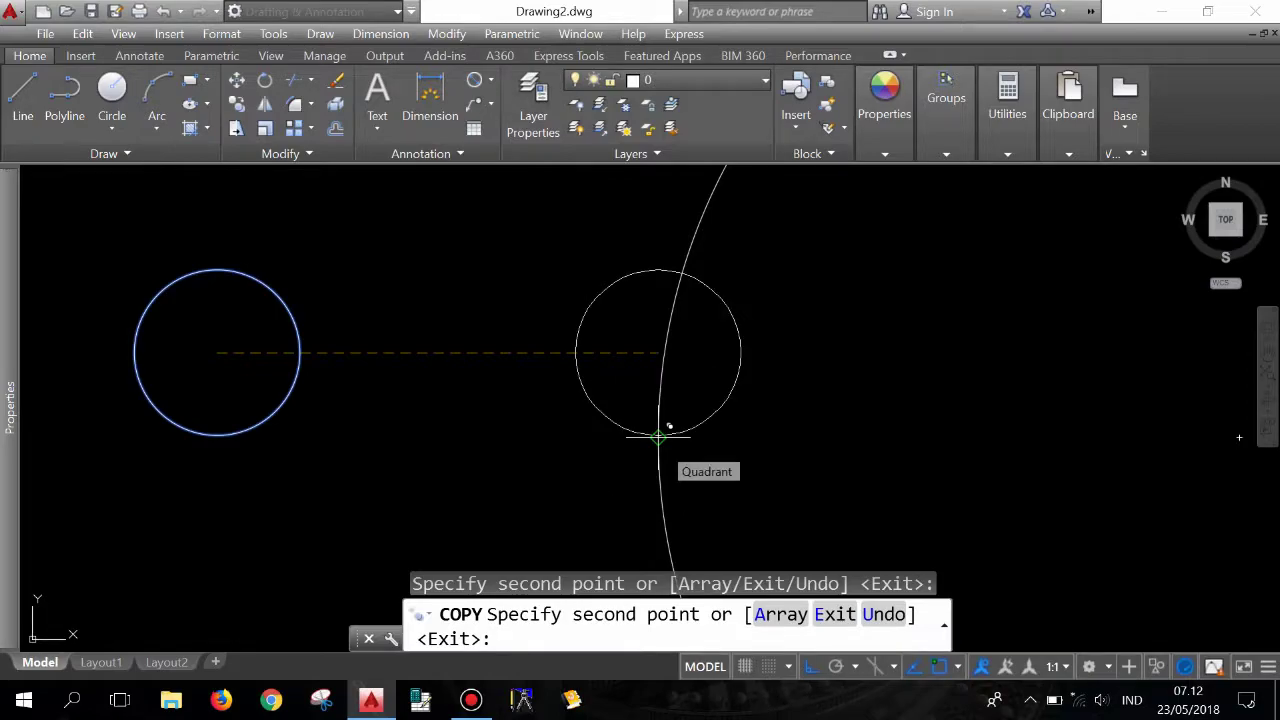
{"action": "left_click", "coordinate": [658, 436]}
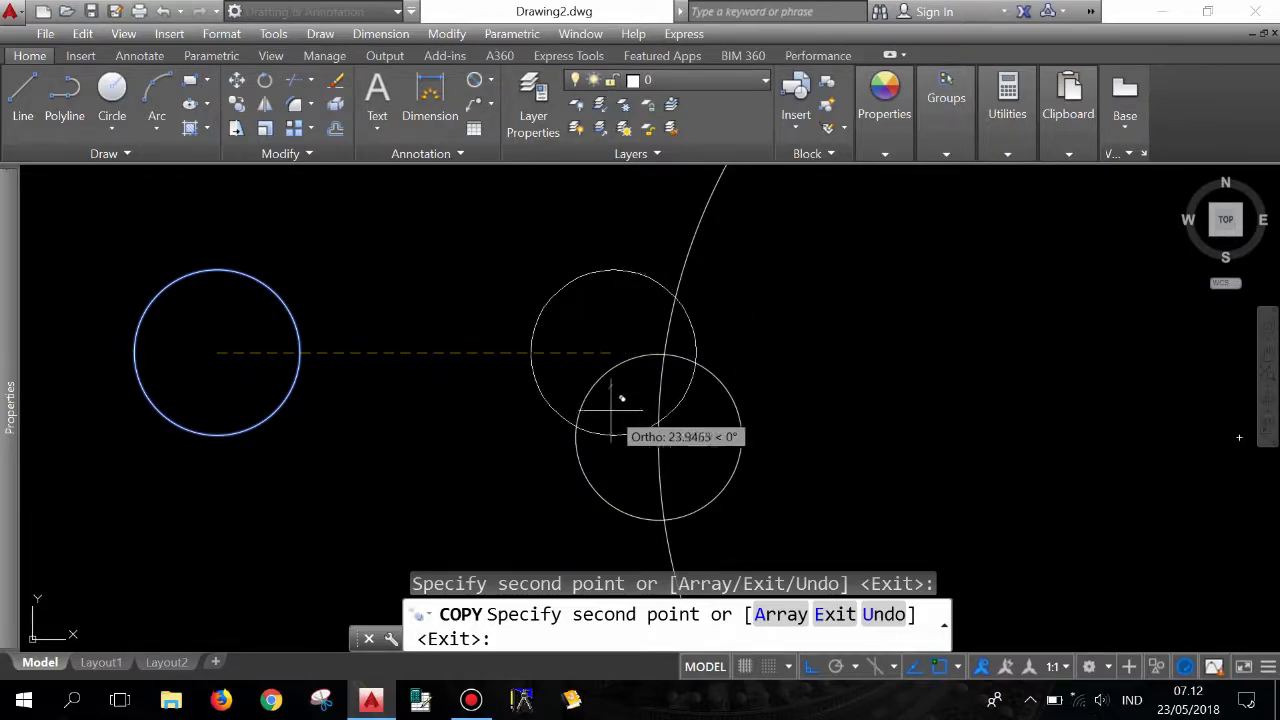
{"action": "scroll", "coordinate": [553, 400], "scroll_direction": "down", "scroll_amount": 5}
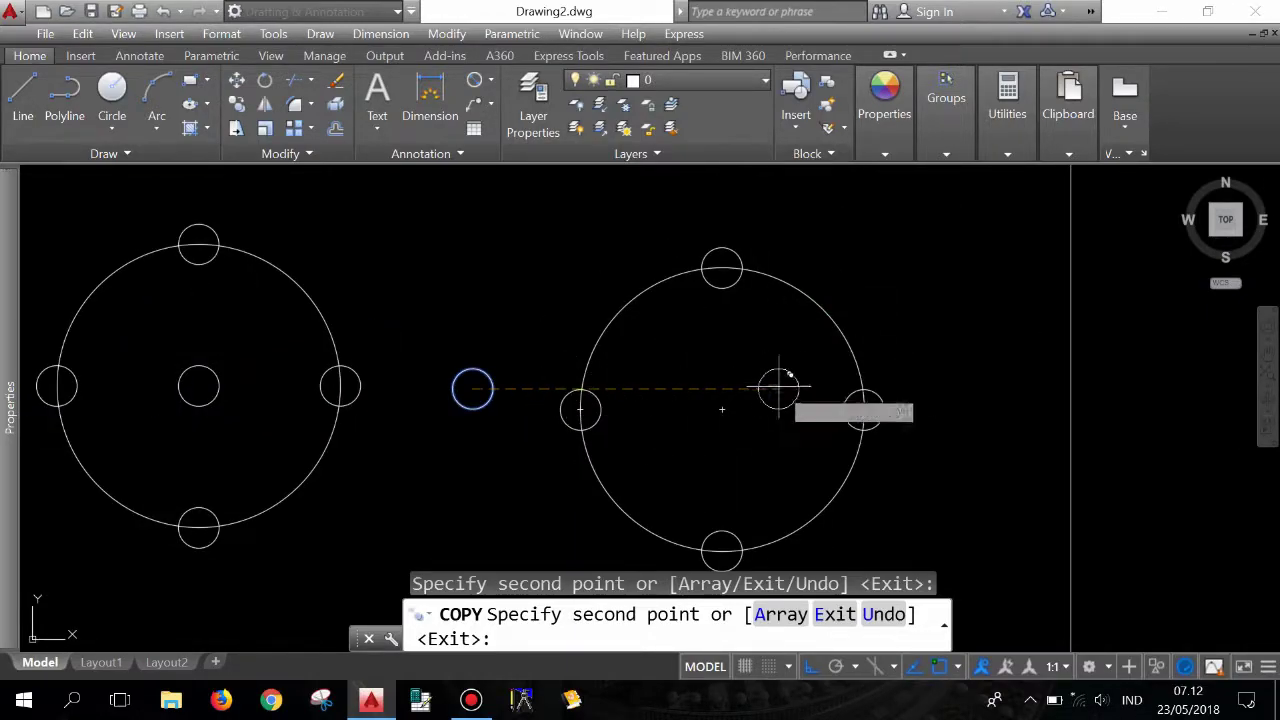
{"action": "left_click", "coordinate": [722, 408]}
{"action": "key", "text": "Escape"}
{"action": "scroll", "coordinate": [757, 310], "scroll_direction": "down", "scroll_amount": 3}
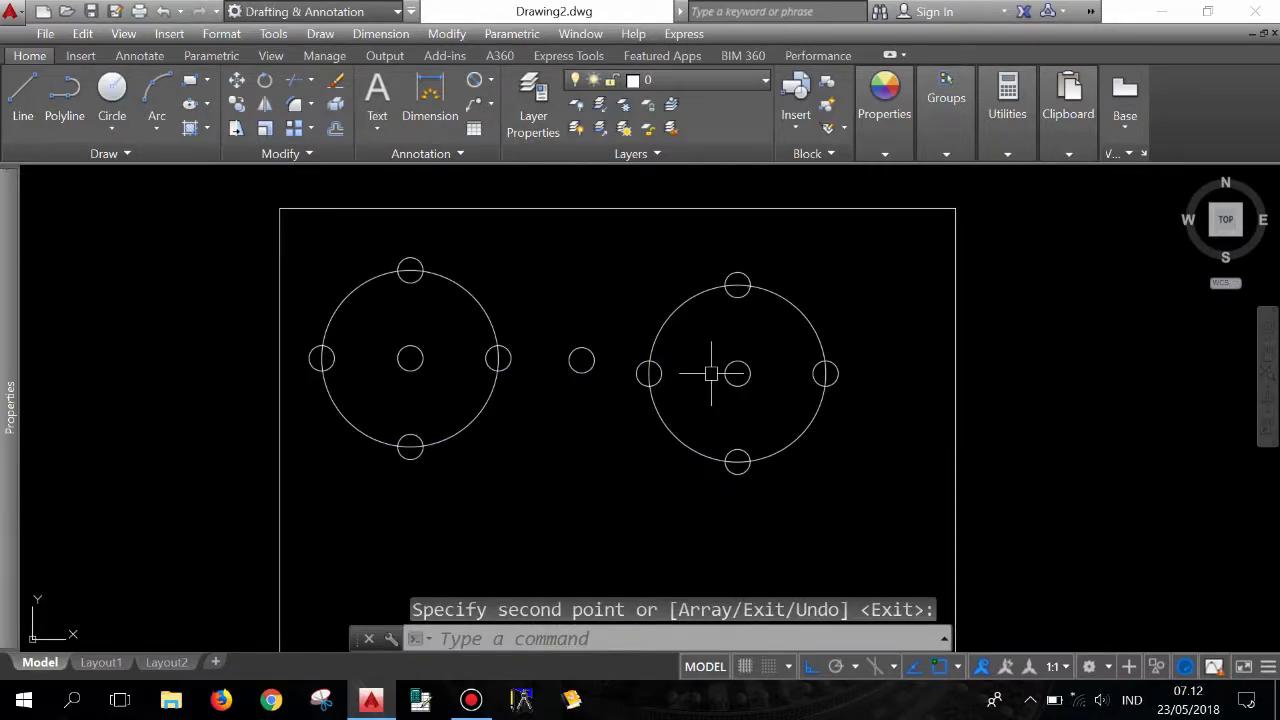
{"action": "scroll", "coordinate": [640, 310], "scroll_direction": "up", "scroll_amount": 2}
{"action": "scroll", "coordinate": [591, 280], "scroll_direction": "down", "scroll_amount": 2}
{"action": "scroll", "coordinate": [664, 330], "scroll_direction": "up", "scroll_amount": 3}
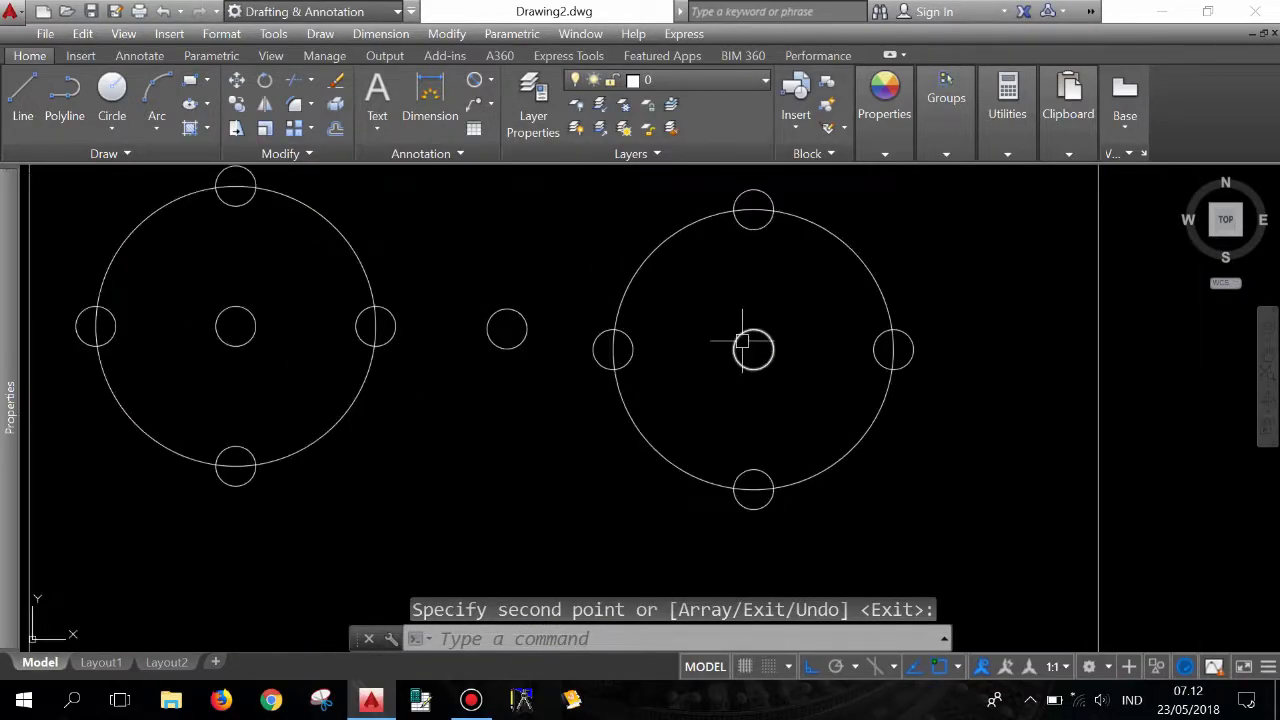
Erase the five small circles from the right-hand large circle
{"action": "left_click", "coordinate": [550, 180]}
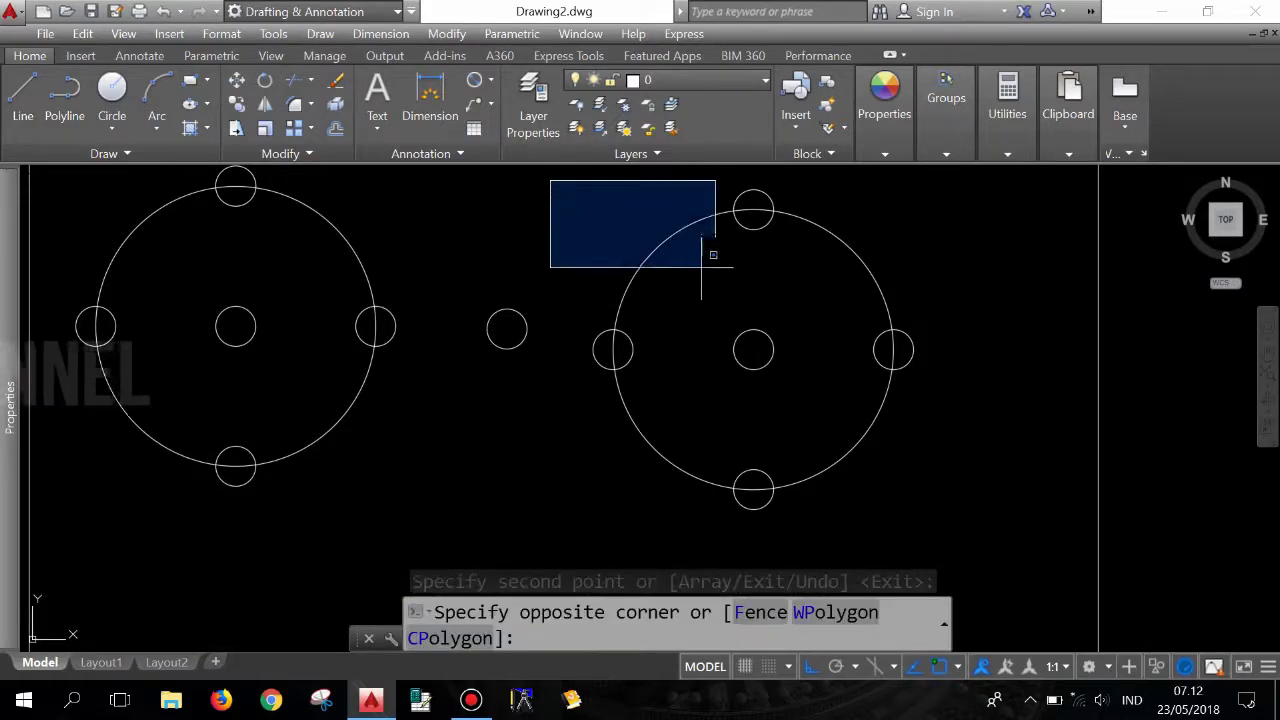
{"action": "left_click", "coordinate": [976, 398]}
{"action": "key", "text": "Delete"}
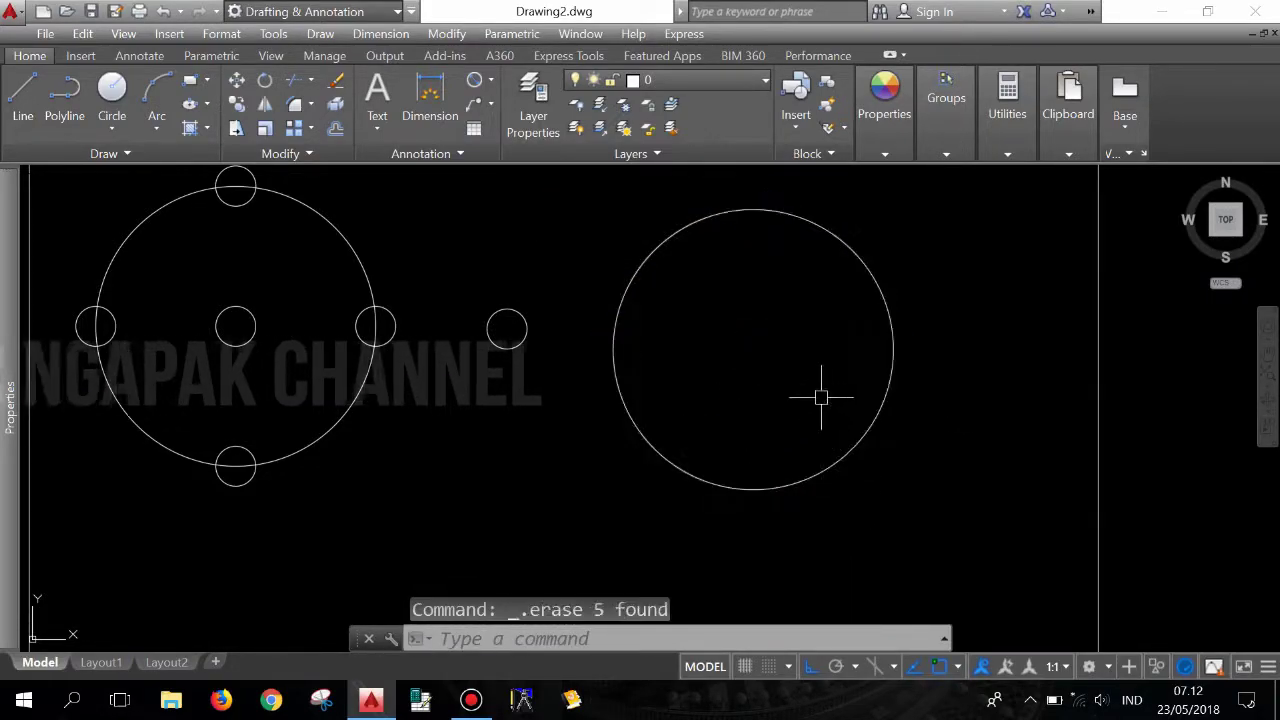
Copy the middle small circle onto the right circle's top and right quadrants
{"action": "left_click", "coordinate": [237, 104]}
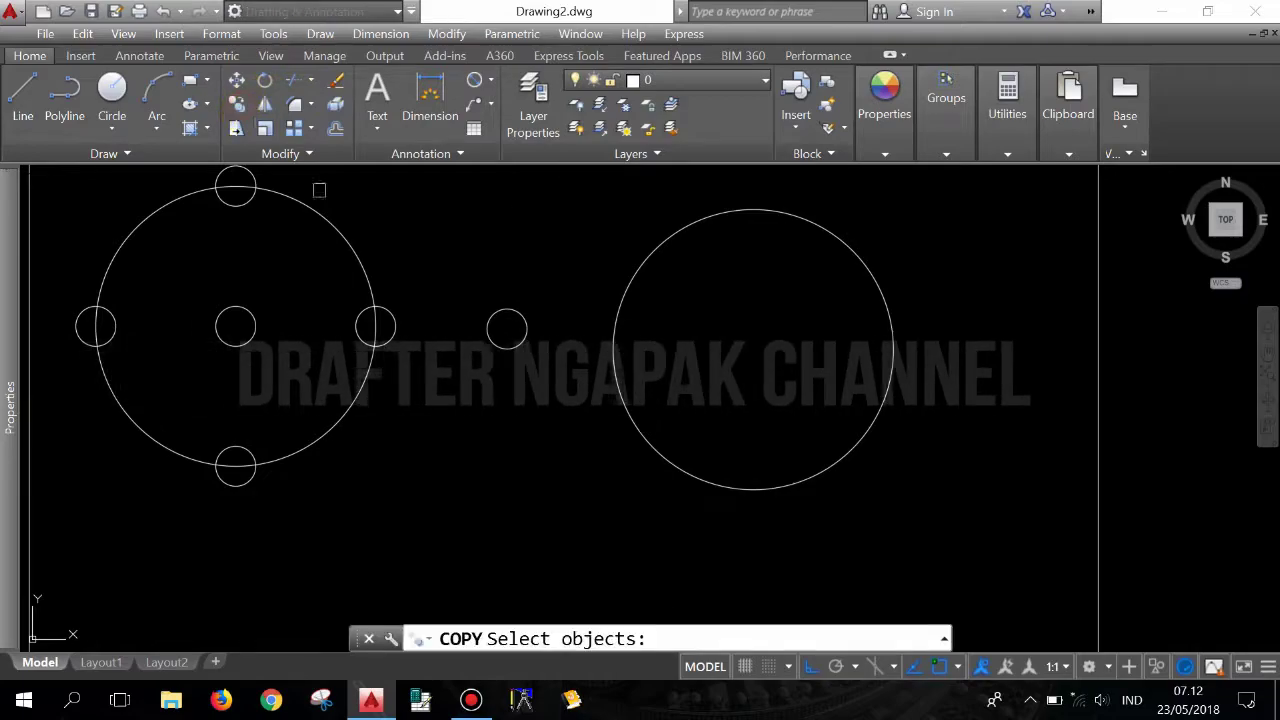
{"action": "left_click", "coordinate": [526, 347]}
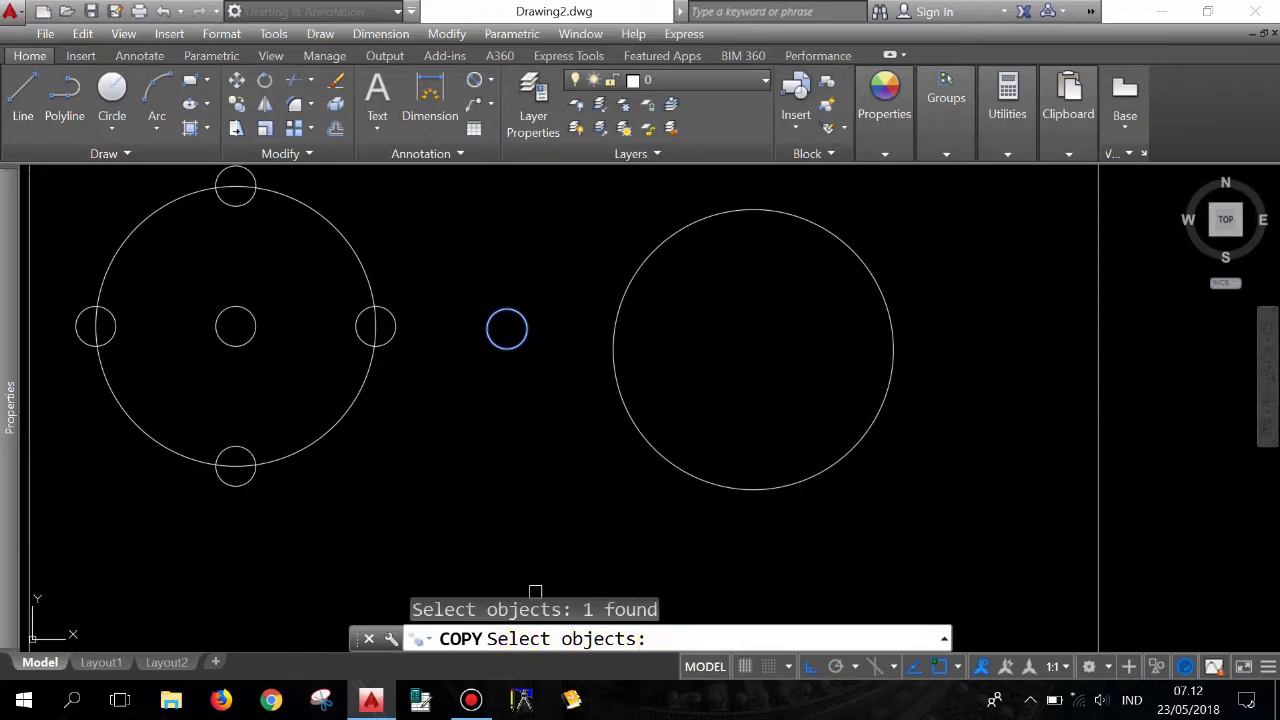
{"action": "key", "text": "Return"}
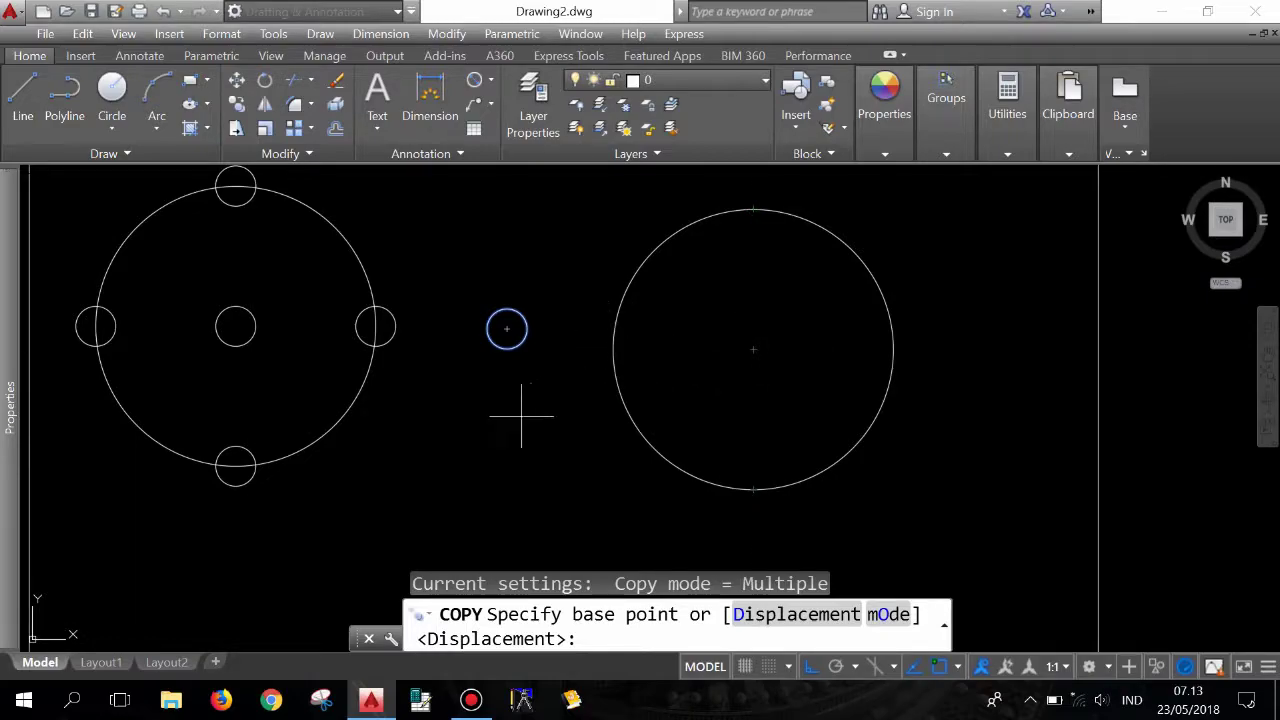
{"action": "left_click", "coordinate": [507, 328]}
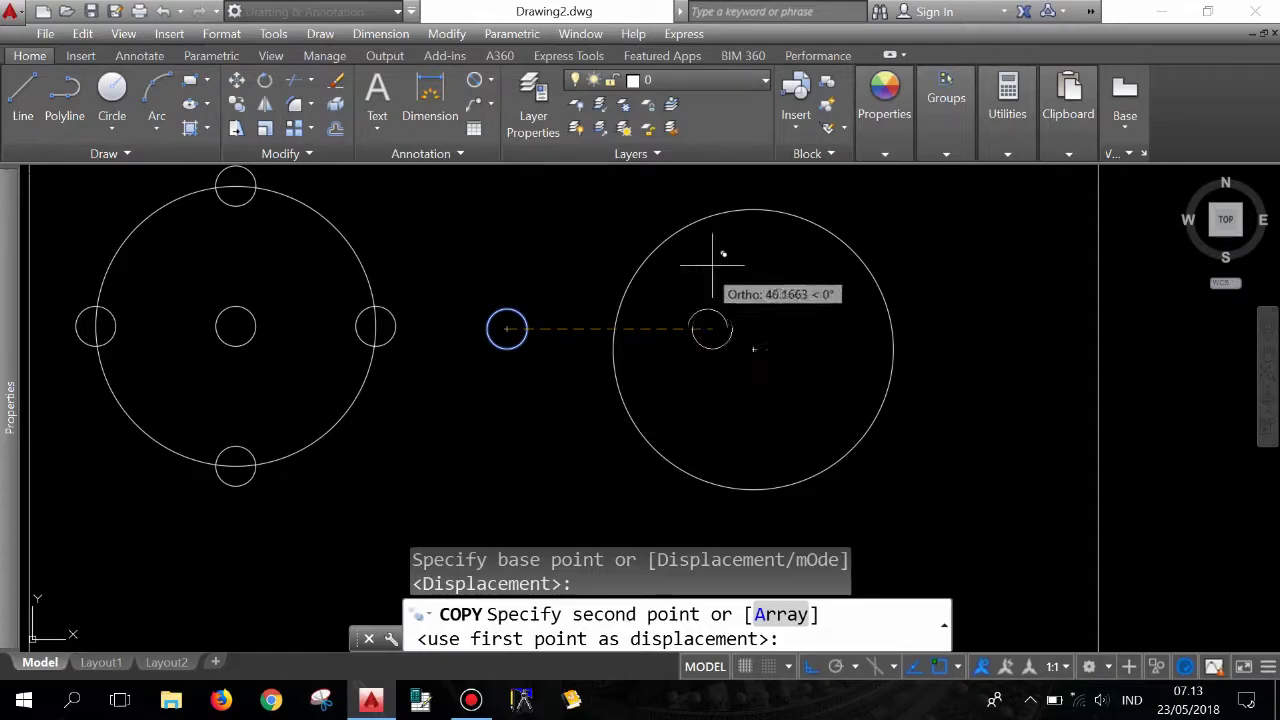
{"action": "left_click", "coordinate": [753, 210]}
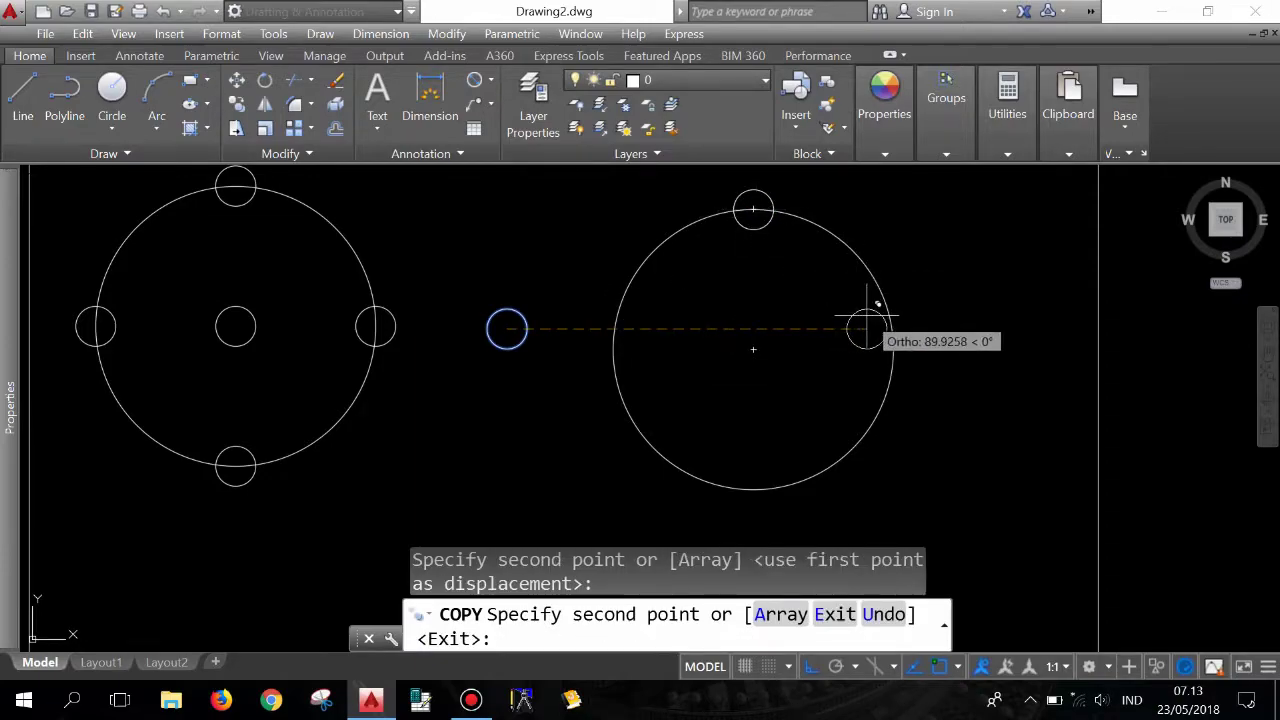
{"action": "left_click", "coordinate": [893, 349]}
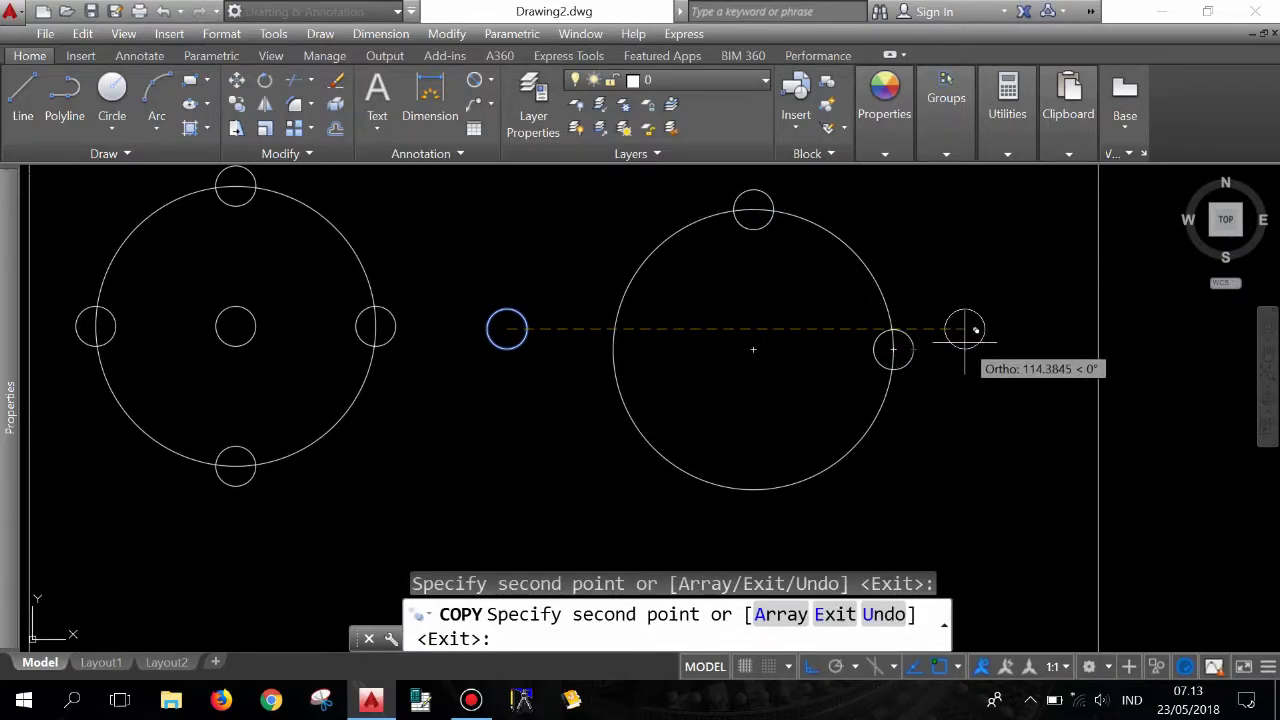
{"action": "key", "text": "Return"}
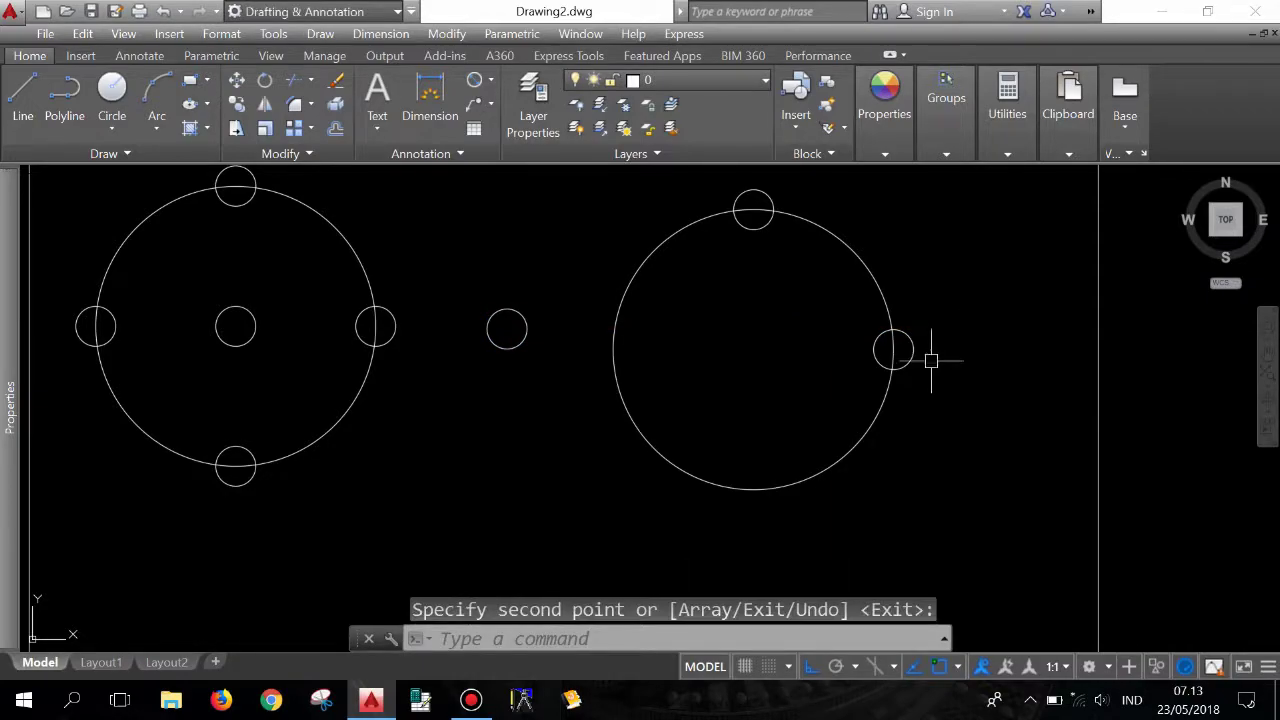
{"action": "scroll", "coordinate": [623, 286], "scroll_direction": "up", "scroll_amount": 2}
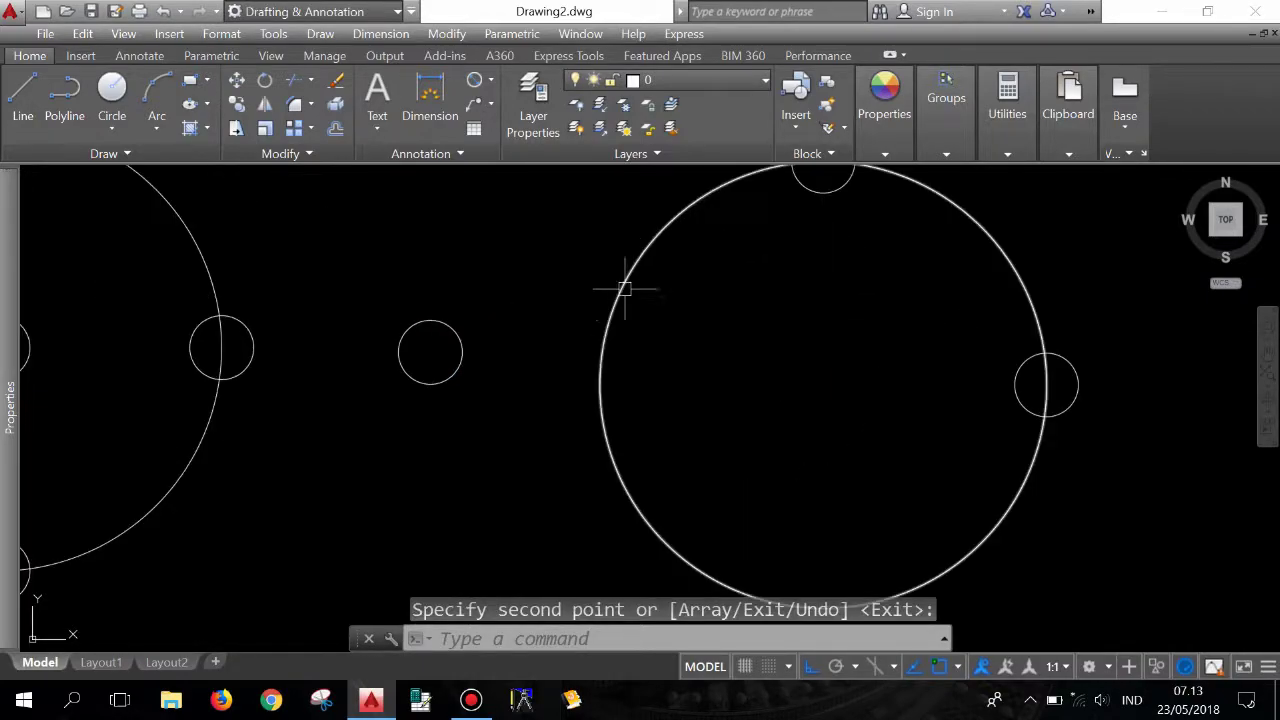
{"action": "scroll", "coordinate": [623, 286], "scroll_direction": "up", "scroll_amount": 2}
{"action": "scroll", "coordinate": [409, 286], "scroll_direction": "down", "scroll_amount": 2}
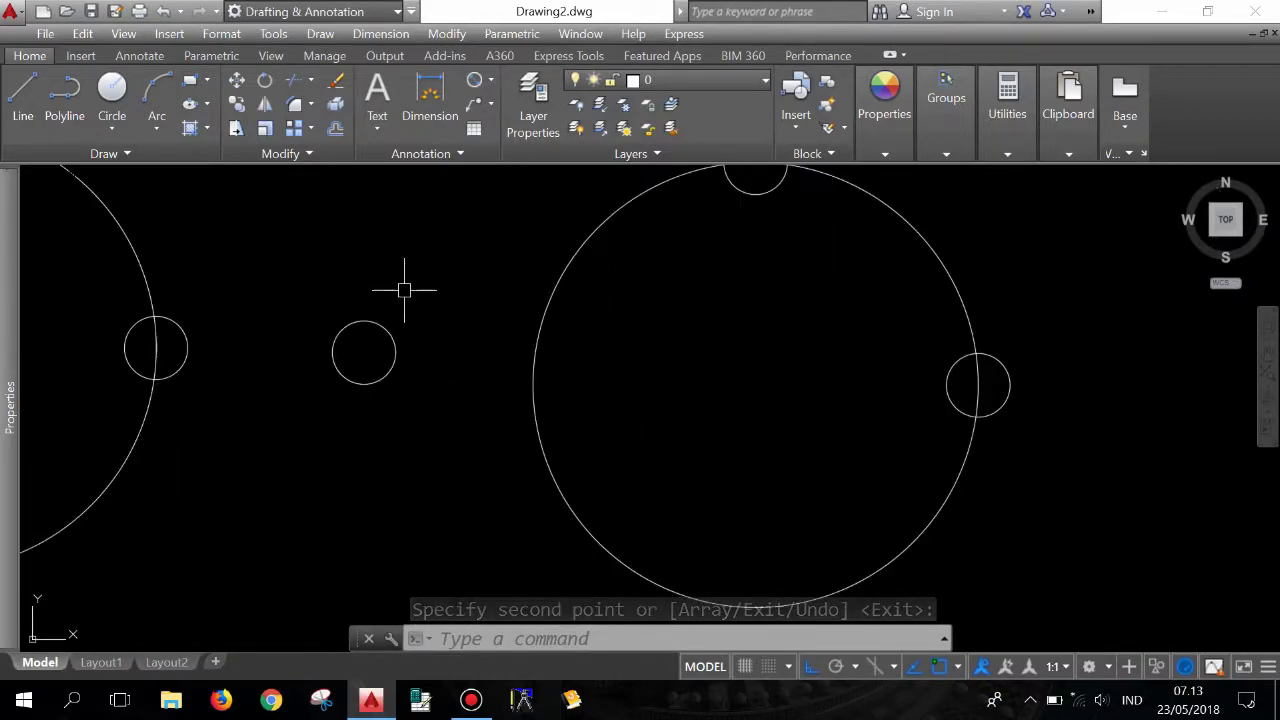
{"action": "scroll", "coordinate": [374, 326], "scroll_direction": "down", "scroll_amount": 2}
{"action": "scroll", "coordinate": [437, 334], "scroll_direction": "up", "scroll_amount": 6}
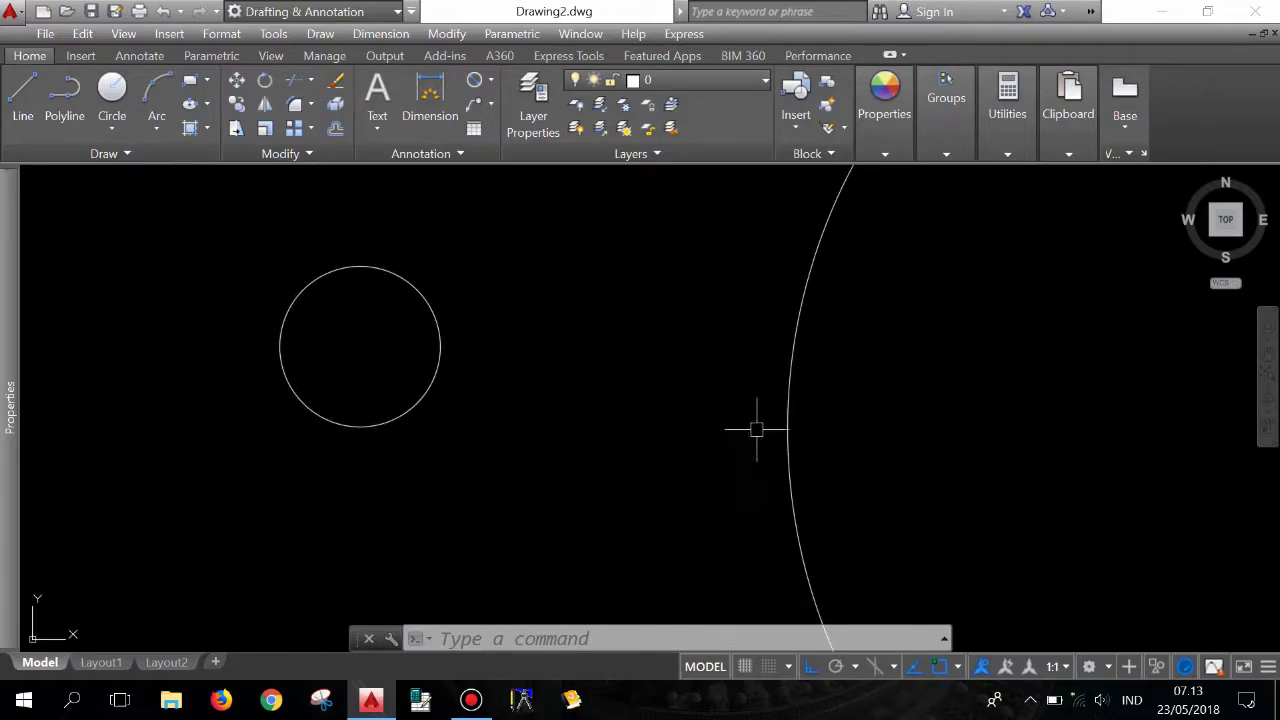
Copy the middle small circle onto the right circle's left quadrant
{"action": "left_click", "coordinate": [237, 103]}
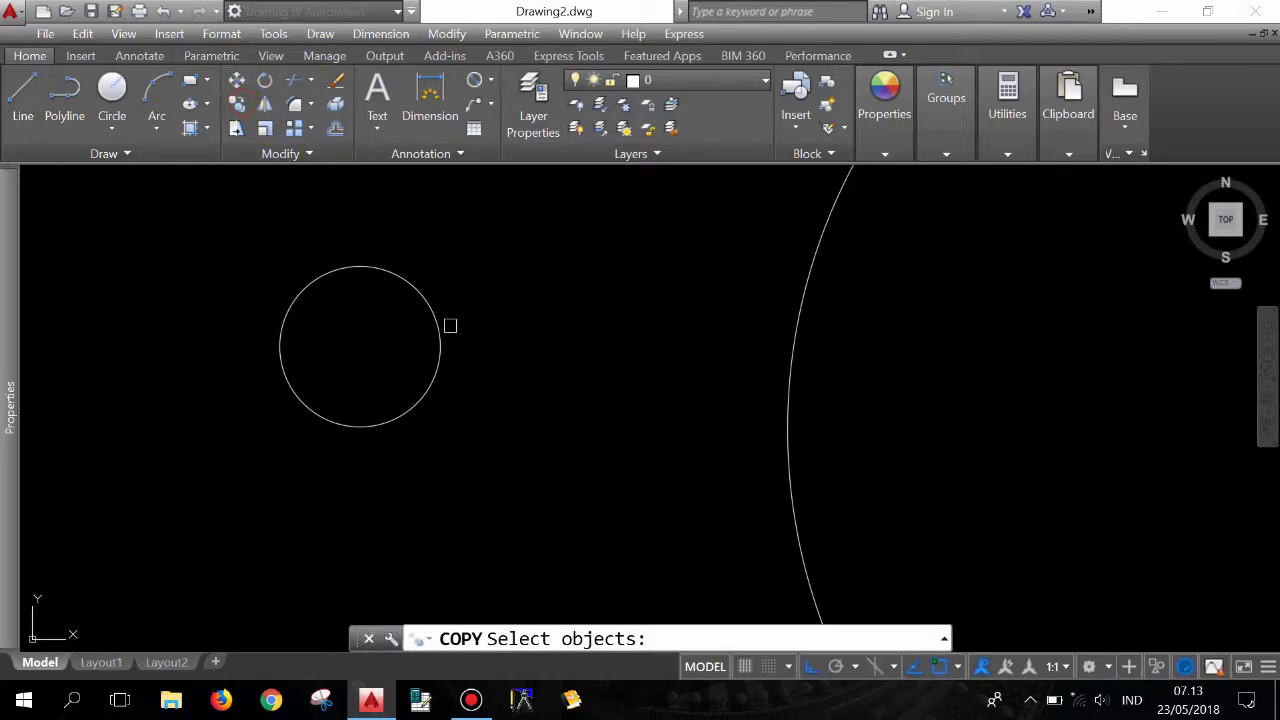
{"action": "left_click", "coordinate": [449, 323]}
{"action": "left_click", "coordinate": [380, 328]}
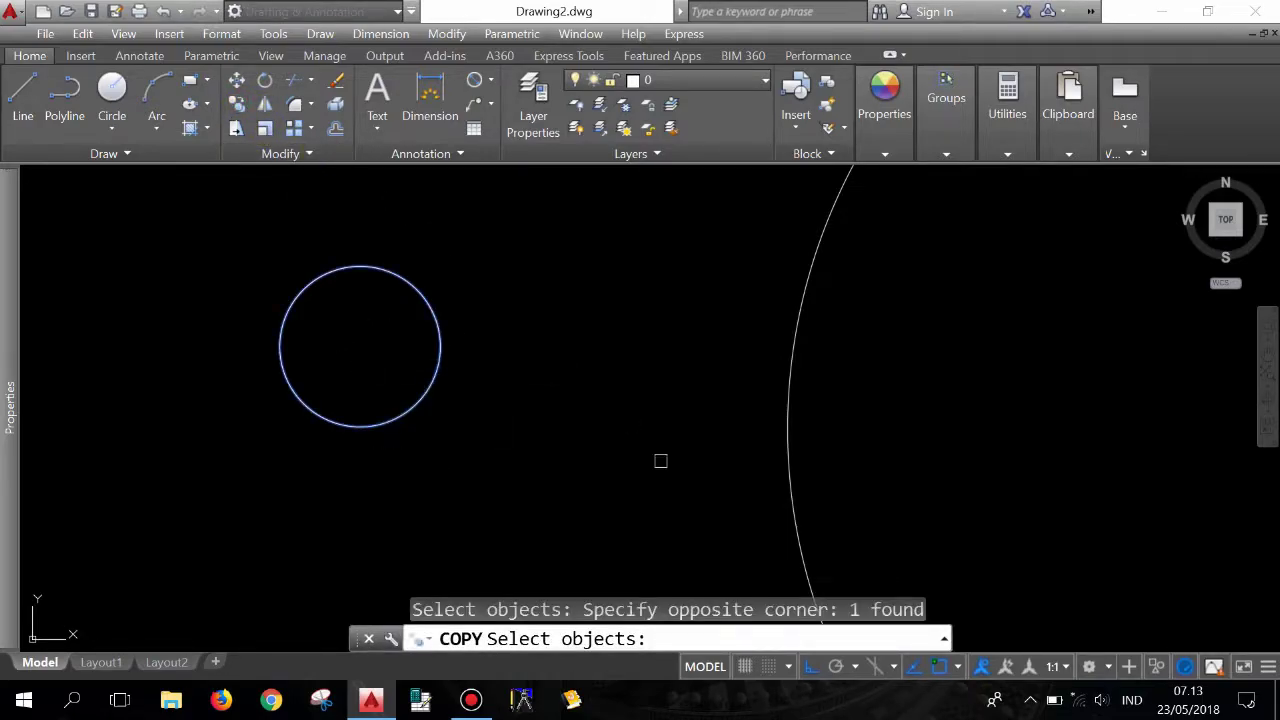
{"action": "key", "text": "Return"}
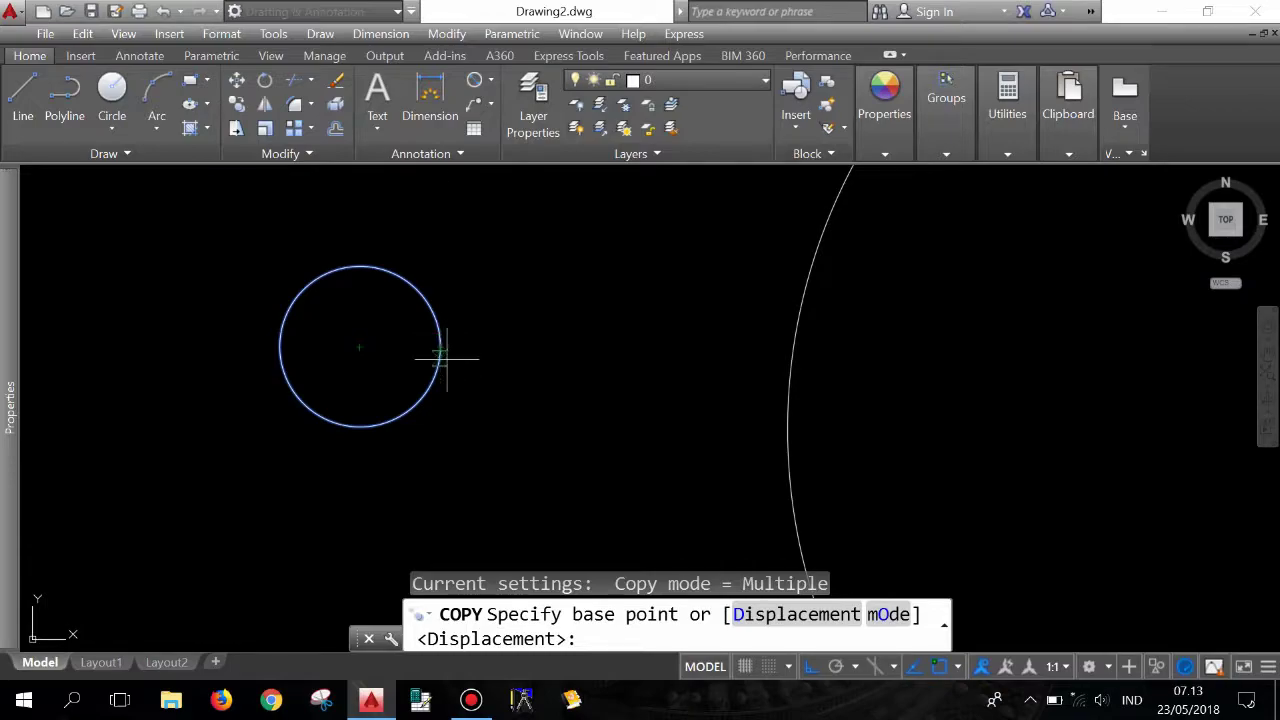
{"action": "left_click", "coordinate": [440, 347]}
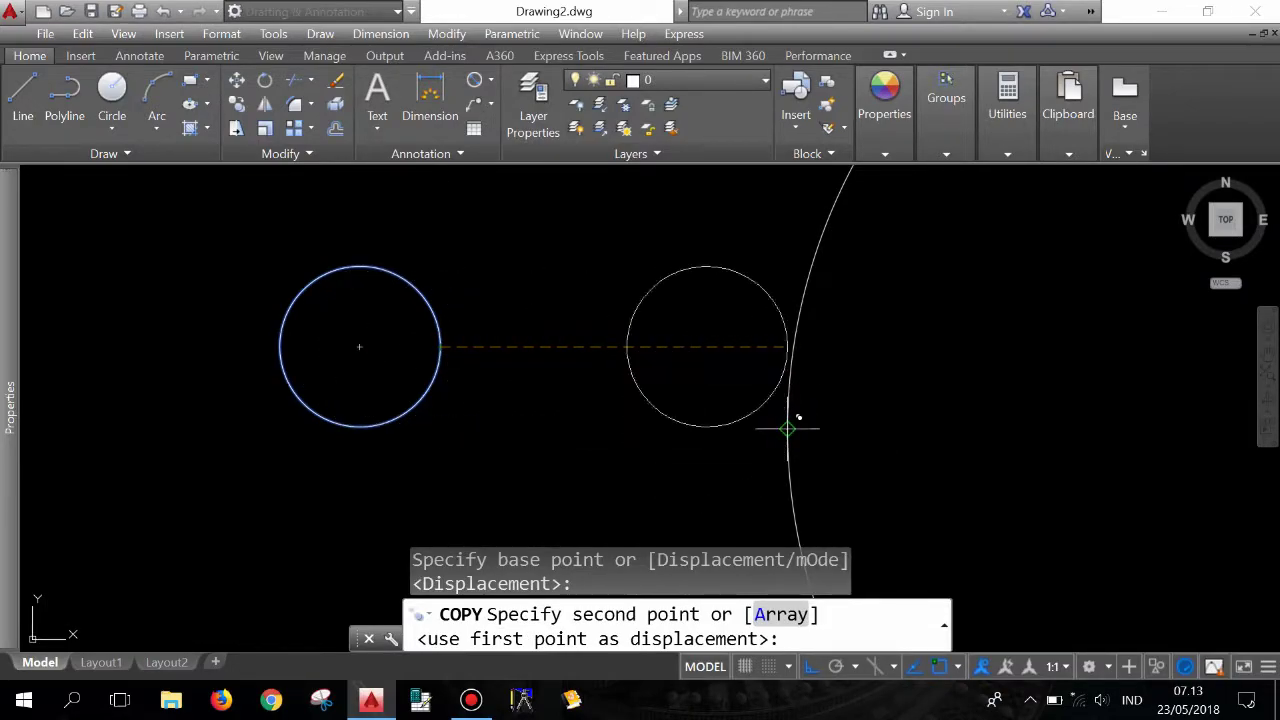
{"action": "left_click", "coordinate": [778, 347]}
{"action": "left_click", "coordinate": [787, 428]}
{"action": "scroll", "coordinate": [557, 320], "scroll_direction": "down", "scroll_amount": 3}
{"action": "scroll", "coordinate": [591, 306], "scroll_direction": "down", "scroll_amount": 2}
{"action": "key", "text": "Escape"}
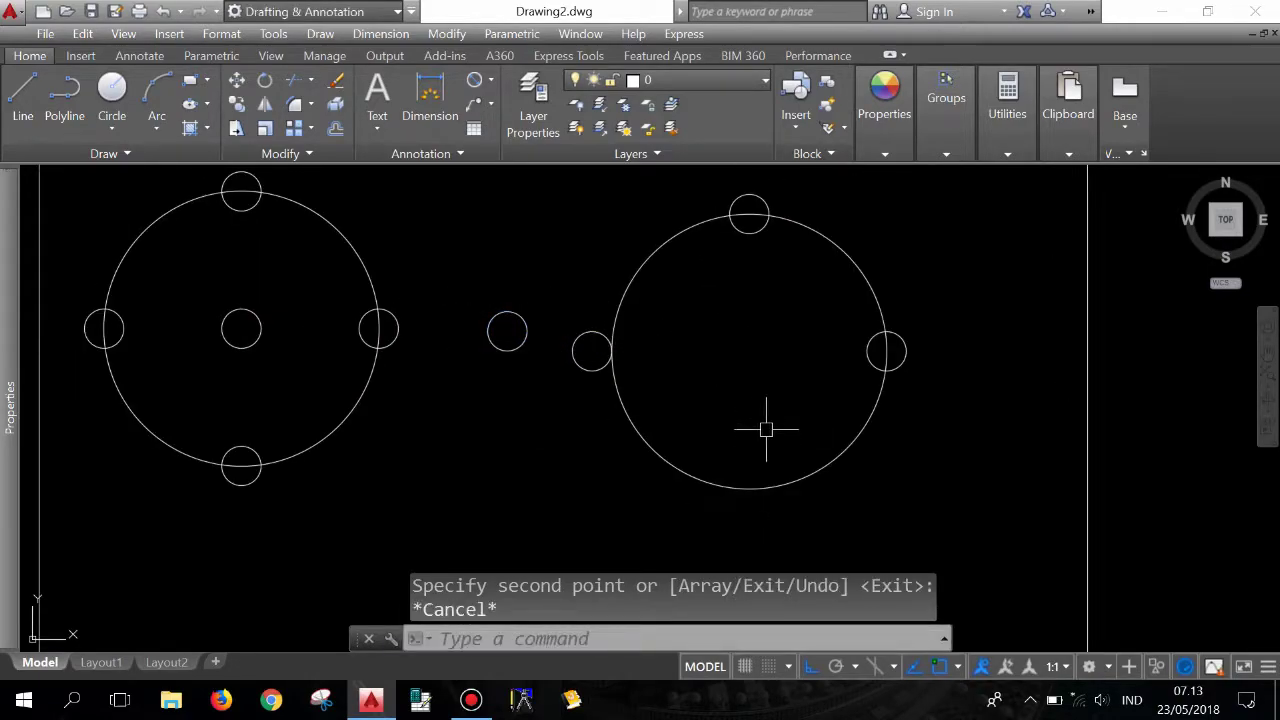
{"action": "scroll", "coordinate": [720, 347], "scroll_direction": "up", "scroll_amount": 2}
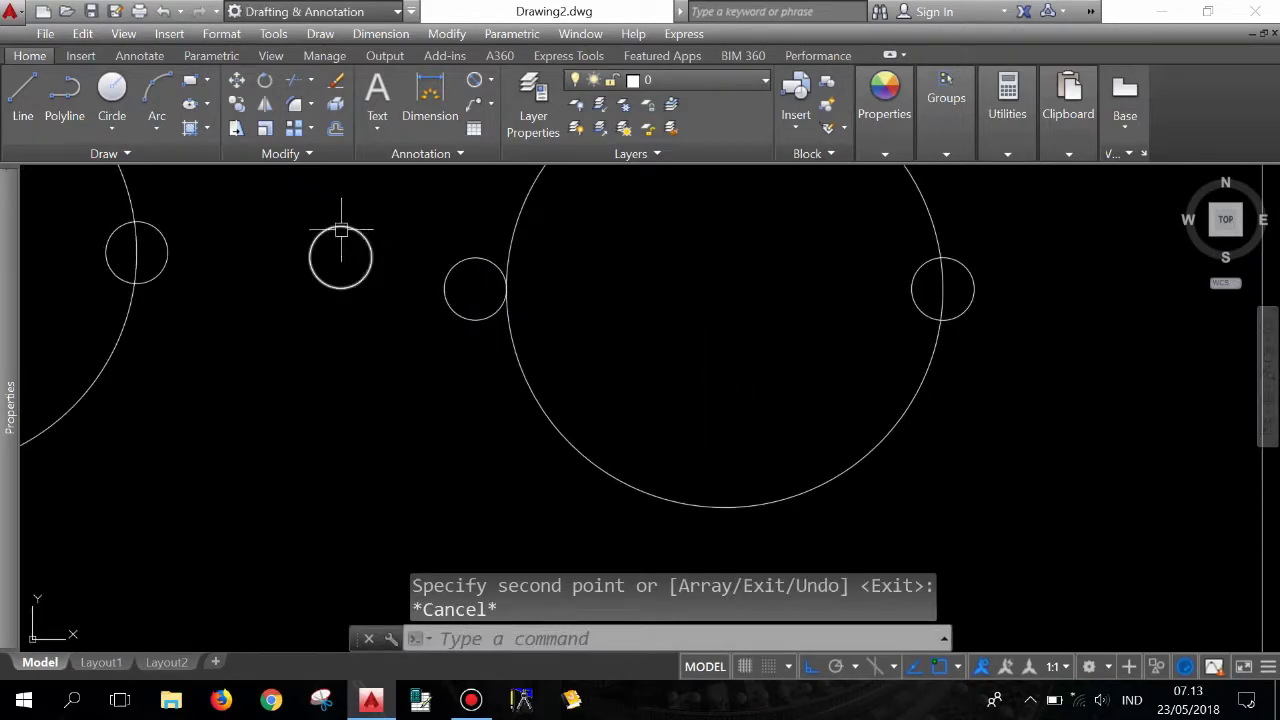
{"action": "scroll", "coordinate": [340, 237], "scroll_direction": "up", "scroll_amount": 5}
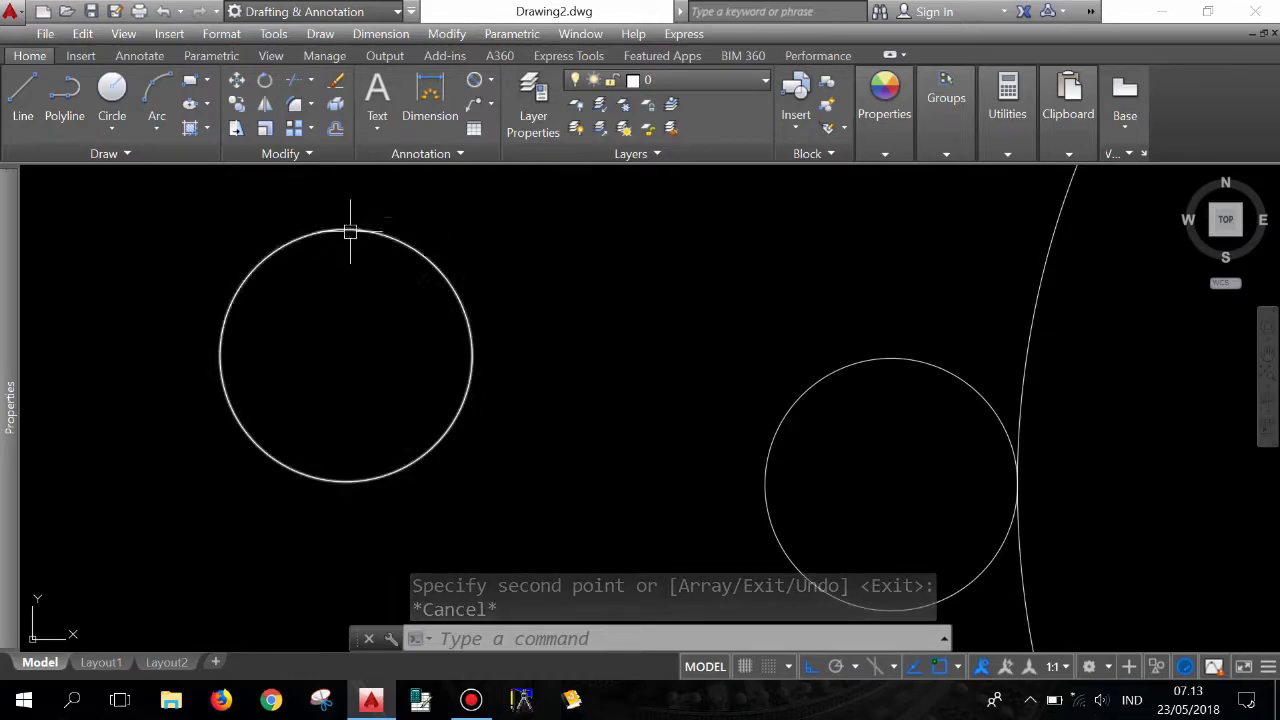
{"action": "scroll", "coordinate": [338, 234], "scroll_direction": "down", "scroll_amount": 6}
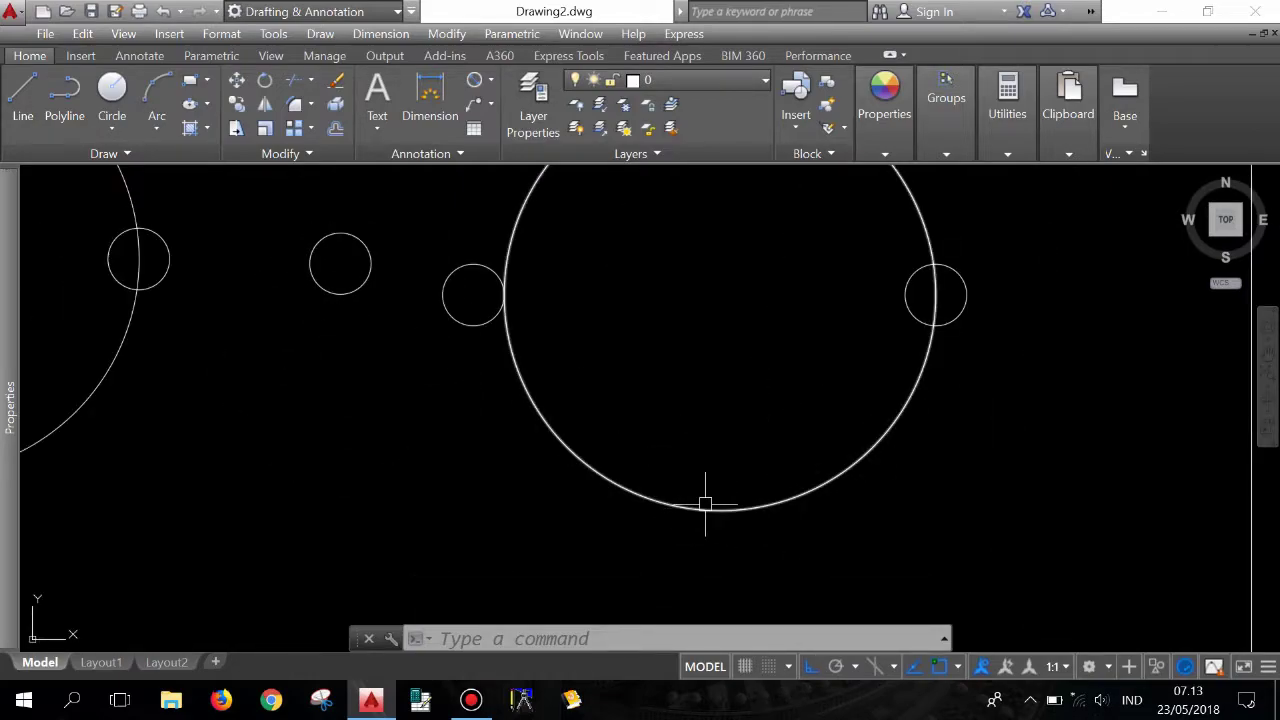
Copy the middle small circle onto the right circle's bottom quadrant
{"action": "left_click", "coordinate": [237, 104]}
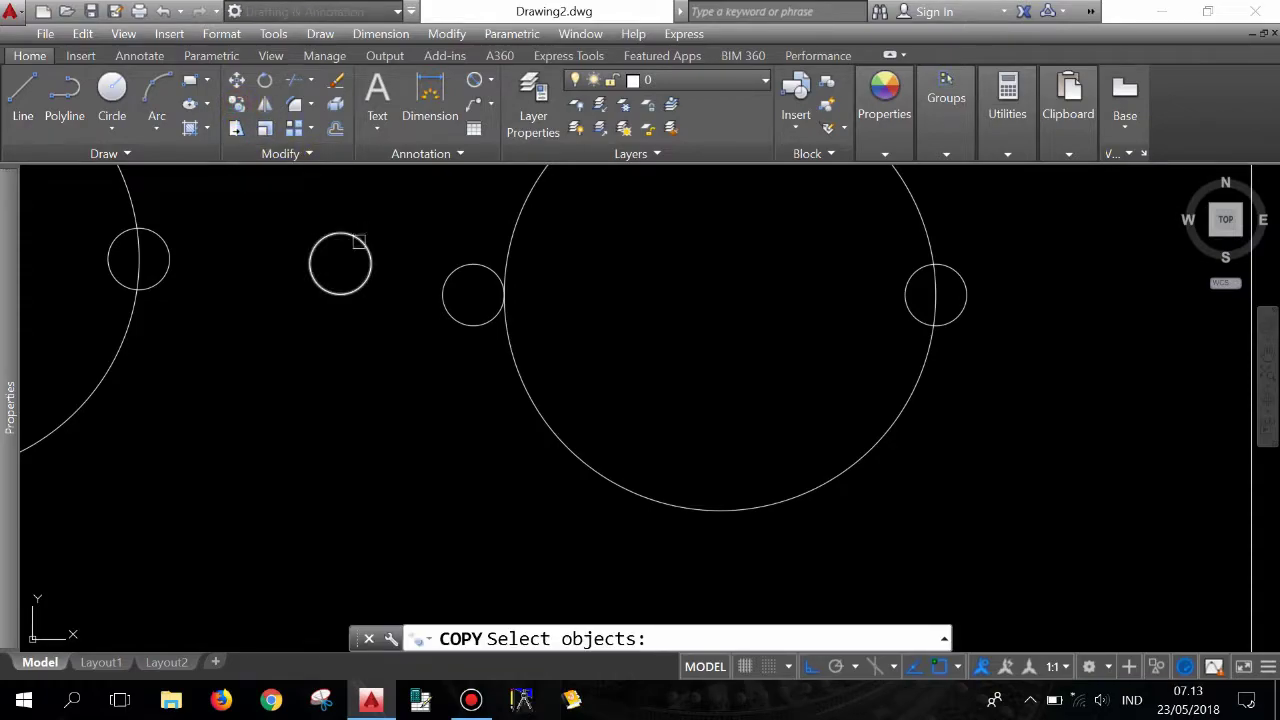
{"action": "left_click", "coordinate": [359, 241]}
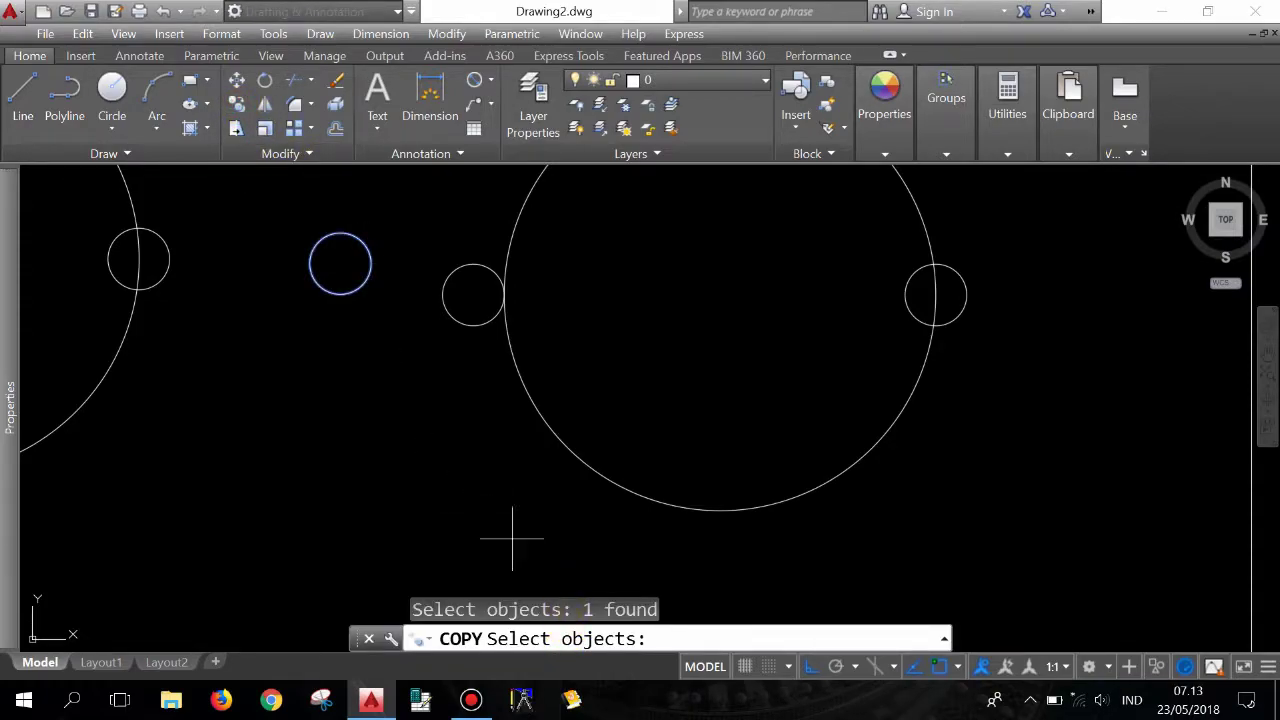
{"action": "key", "text": "Return"}
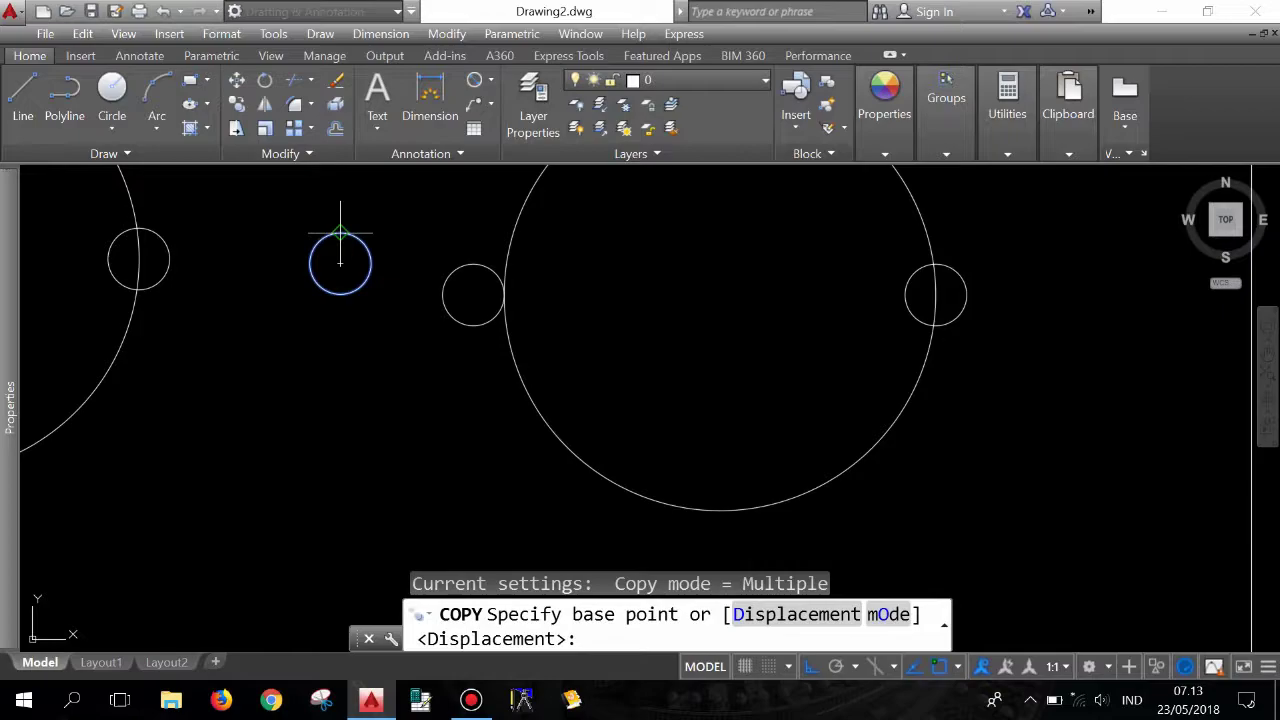
{"action": "left_click", "coordinate": [340, 233]}
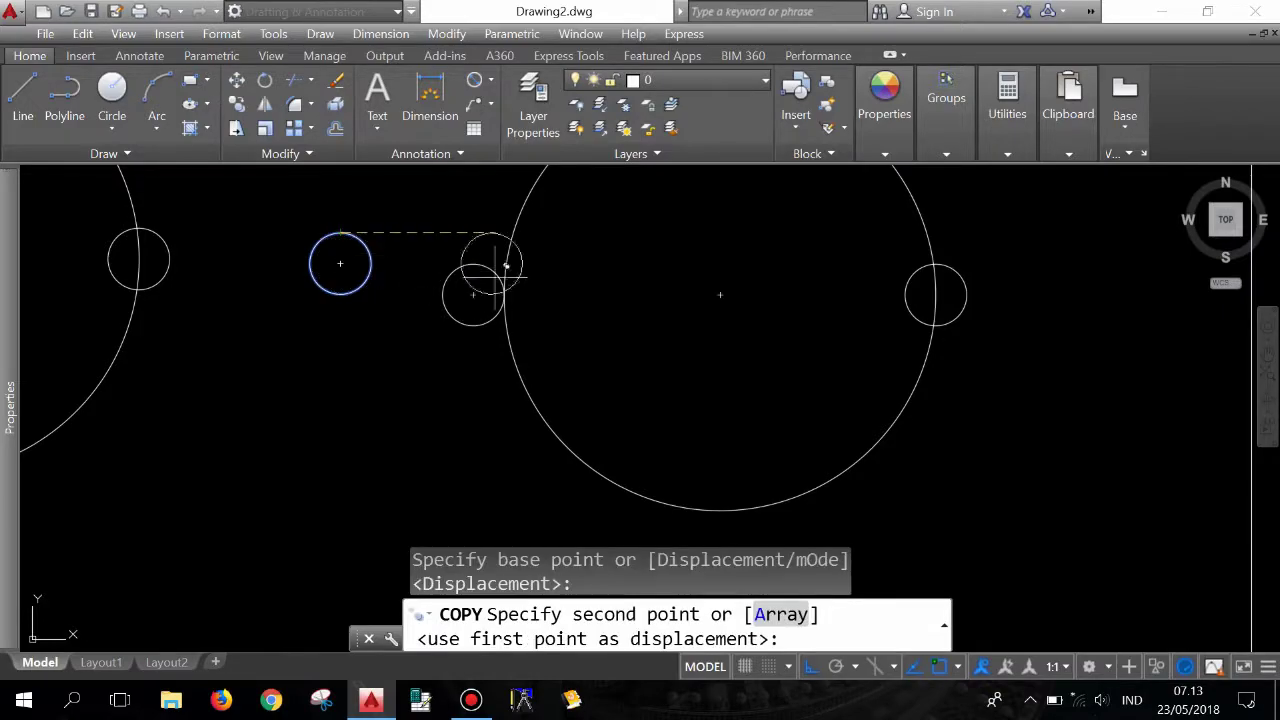
{"action": "left_click", "coordinate": [720, 510]}
{"action": "scroll", "coordinate": [694, 405], "scroll_direction": "down", "scroll_amount": 4}
{"action": "key", "text": "Escape"}
{"action": "scroll", "coordinate": [703, 417], "scroll_direction": "up", "scroll_amount": 2}
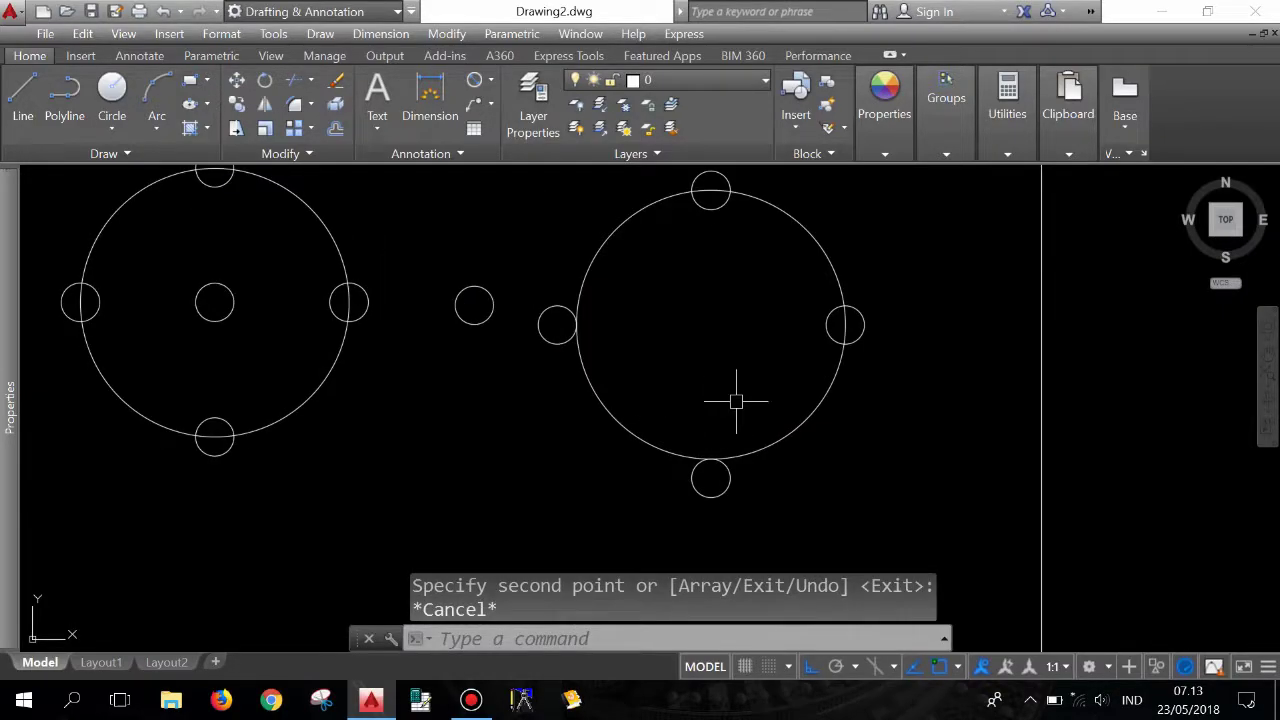
{"action": "scroll", "coordinate": [772, 389], "scroll_direction": "down", "scroll_amount": 2}
{"action": "scroll", "coordinate": [720, 349], "scroll_direction": "up", "scroll_amount": 2}
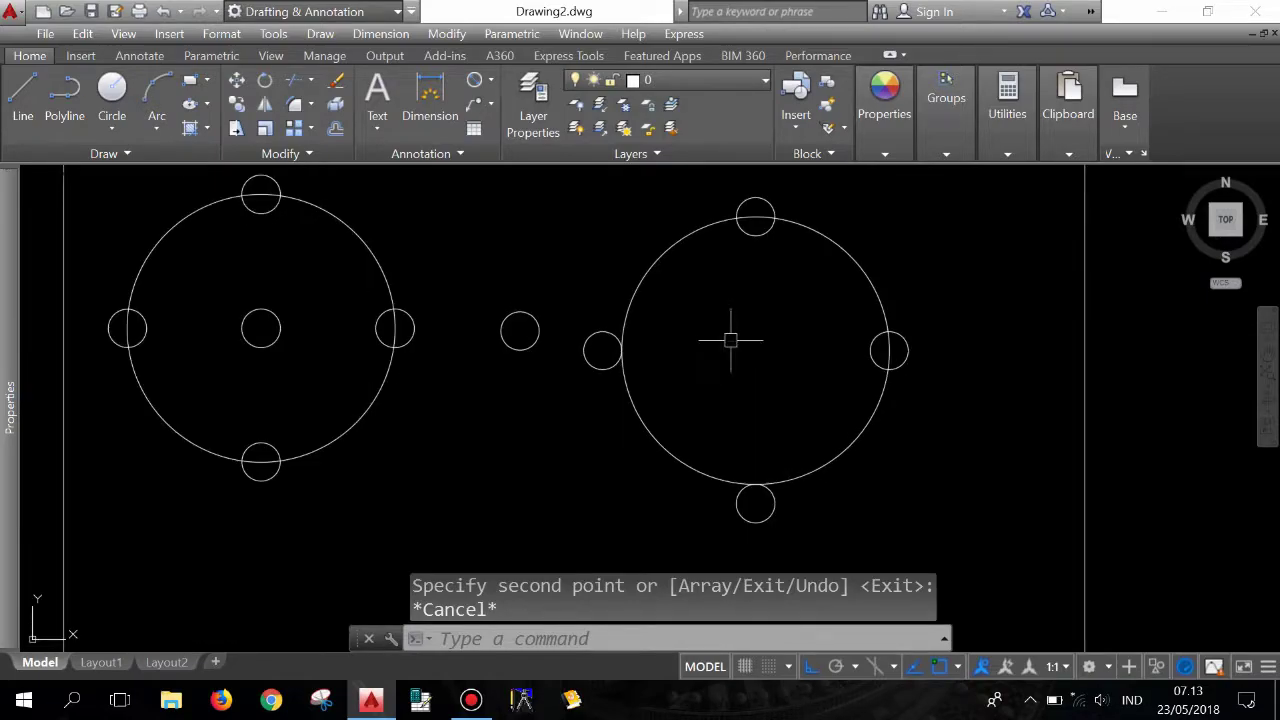
{"action": "scroll", "coordinate": [730, 340], "scroll_direction": "down", "scroll_amount": 2}
{"action": "scroll", "coordinate": [697, 300], "scroll_direction": "up", "scroll_amount": 2}
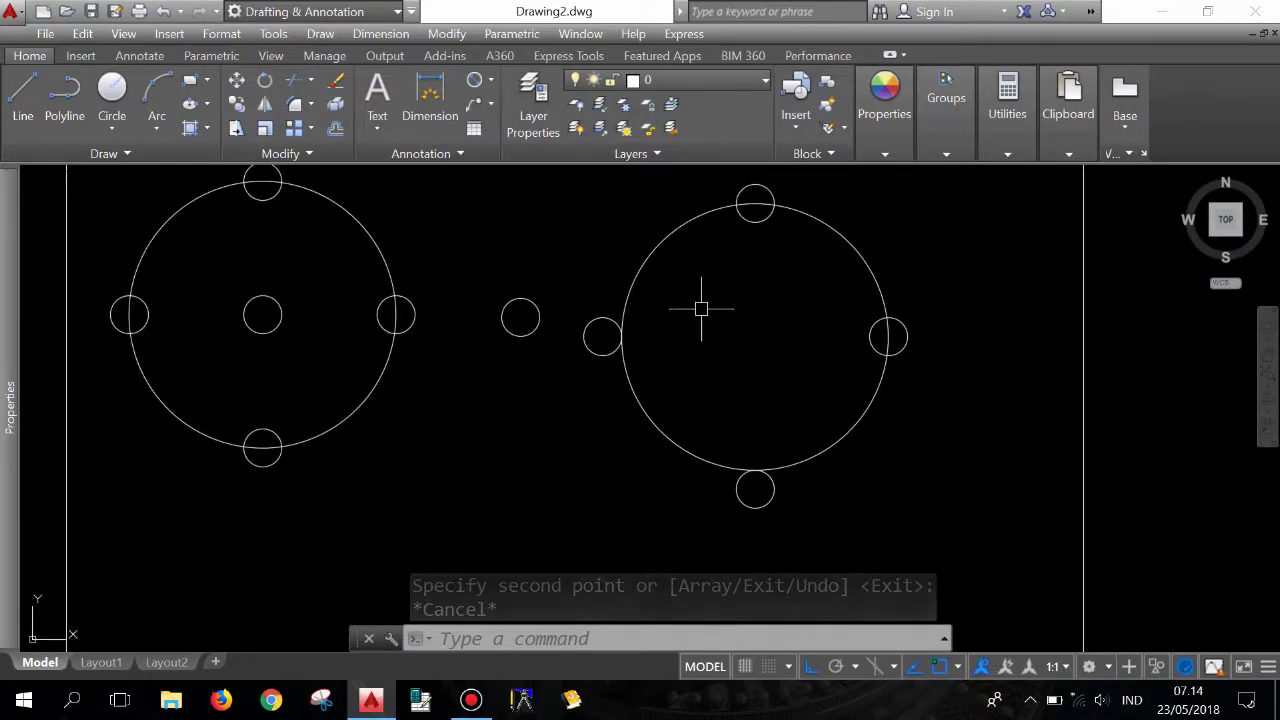
{"action": "scroll", "coordinate": [720, 320], "scroll_direction": "down", "scroll_amount": 2}
{"action": "scroll", "coordinate": [690, 400], "scroll_direction": "up", "scroll_amount": 4}
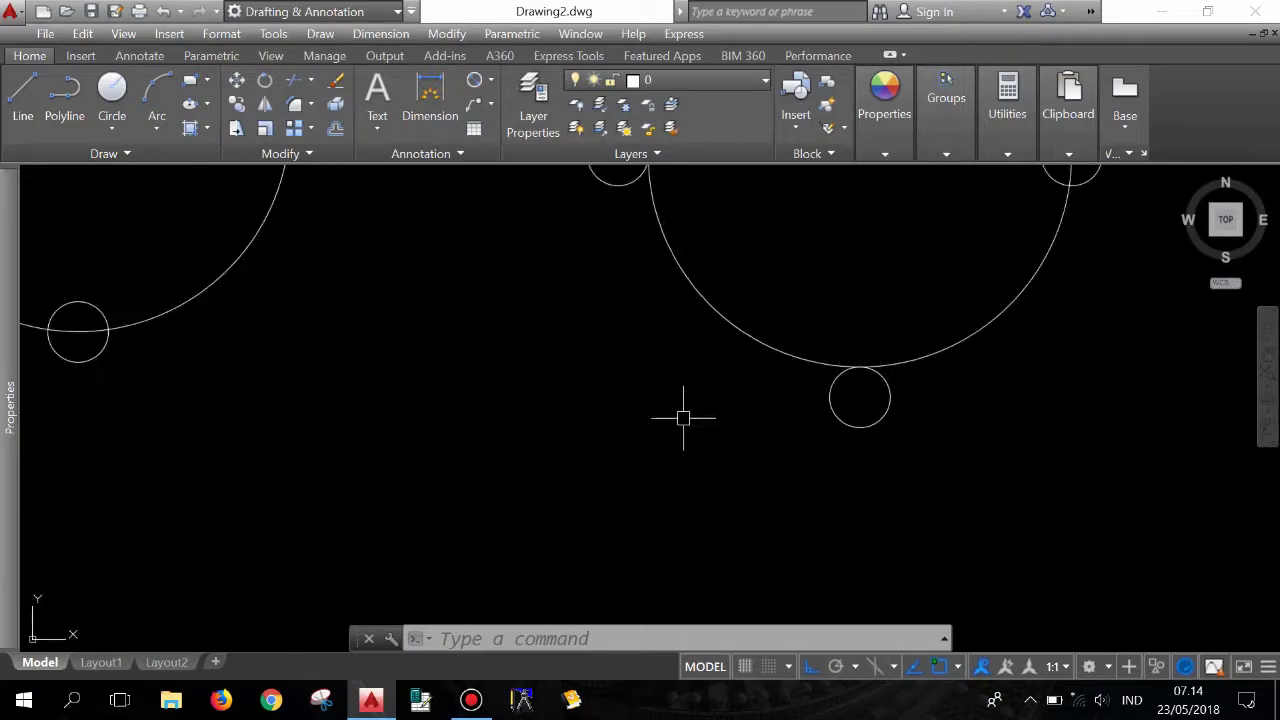
{"action": "scroll", "coordinate": [634, 398], "scroll_direction": "down", "scroll_amount": 3}
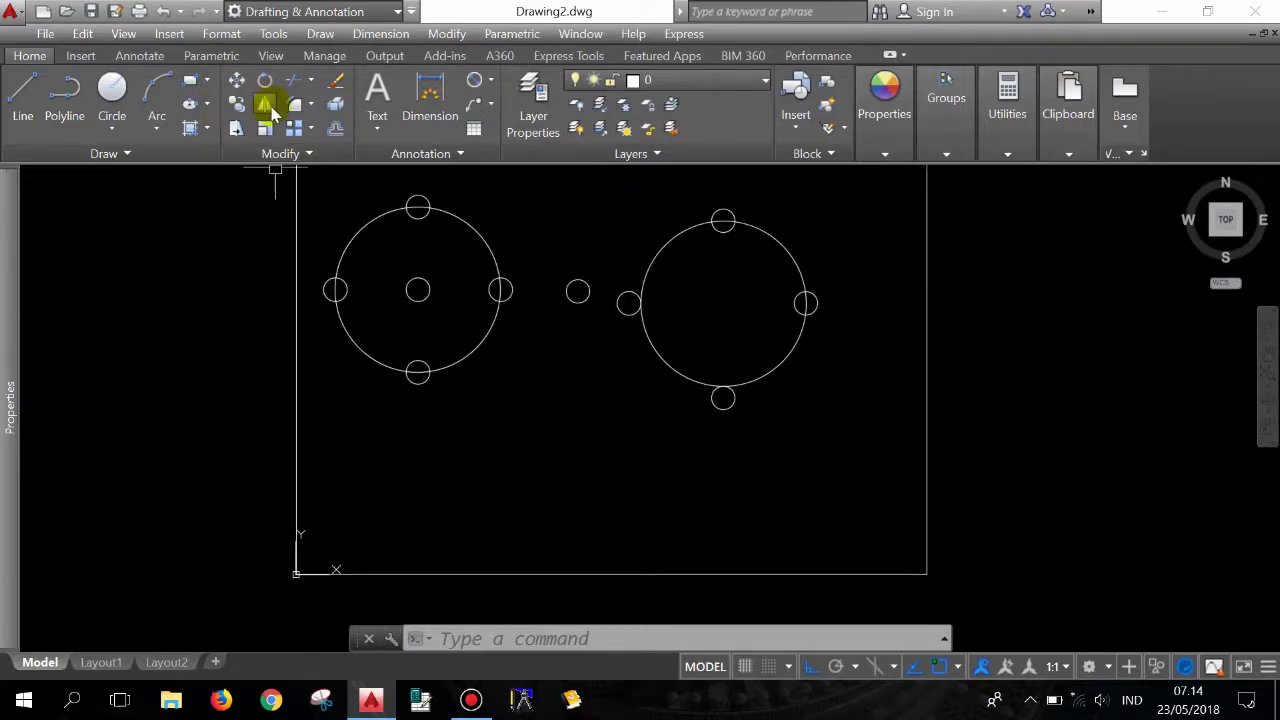
Draw a new small circle below the large circles
{"action": "left_click", "coordinate": [237, 104]}
{"action": "key", "text": "Escape"}
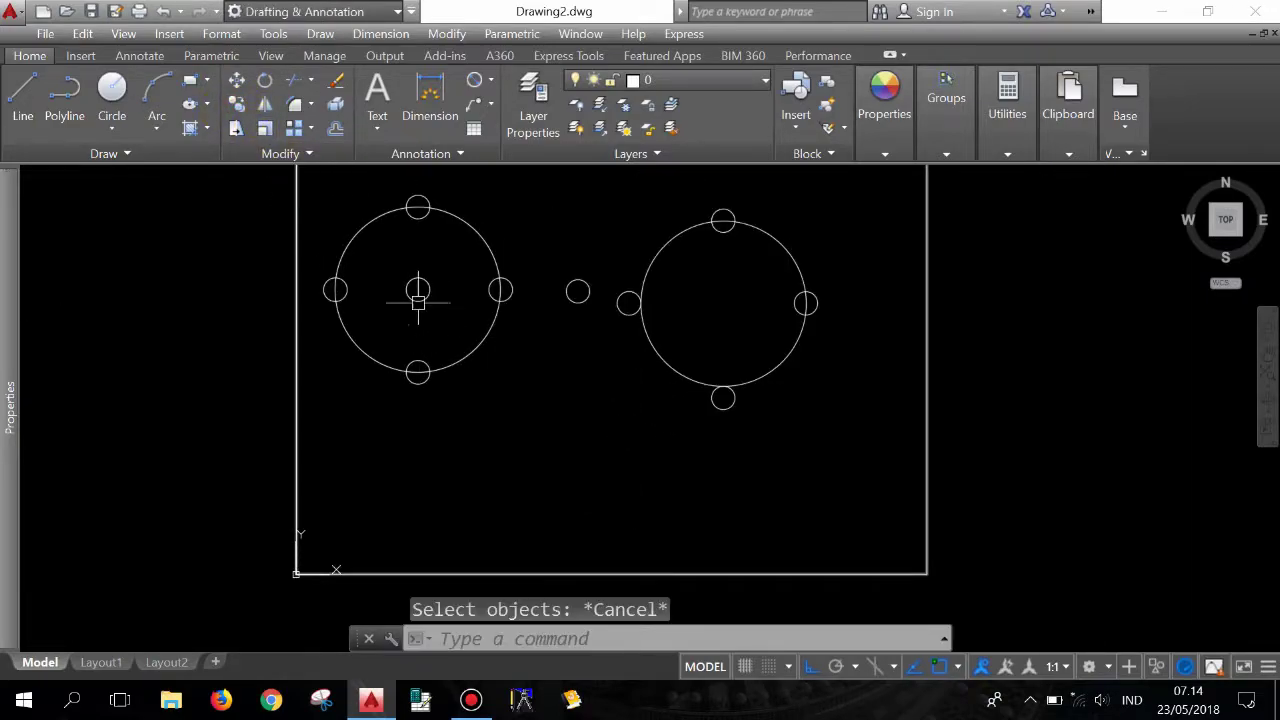
{"action": "key", "text": "Escape"}
{"action": "left_click", "coordinate": [112, 90]}
{"action": "left_click", "coordinate": [582, 476]}
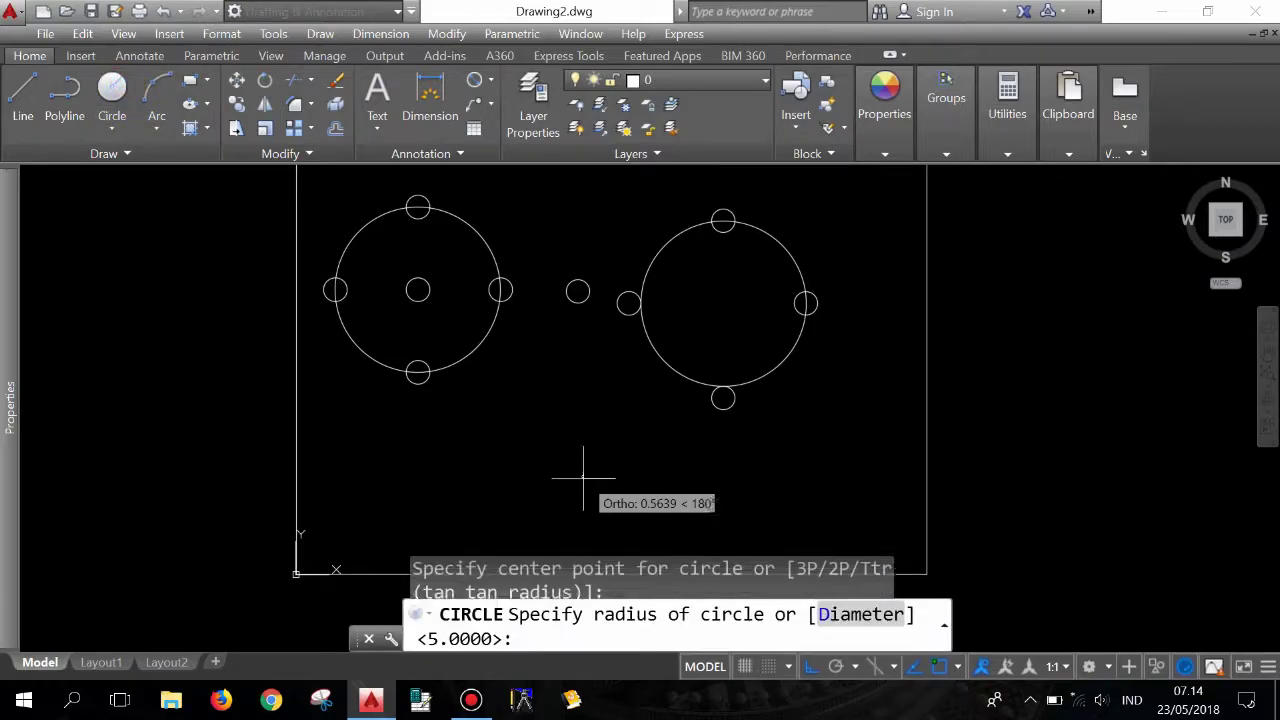
{"action": "scroll", "coordinate": [728, 504], "scroll_direction": "up", "scroll_amount": 2}
{"action": "scroll", "coordinate": [728, 504], "scroll_direction": "up", "scroll_amount": 2}
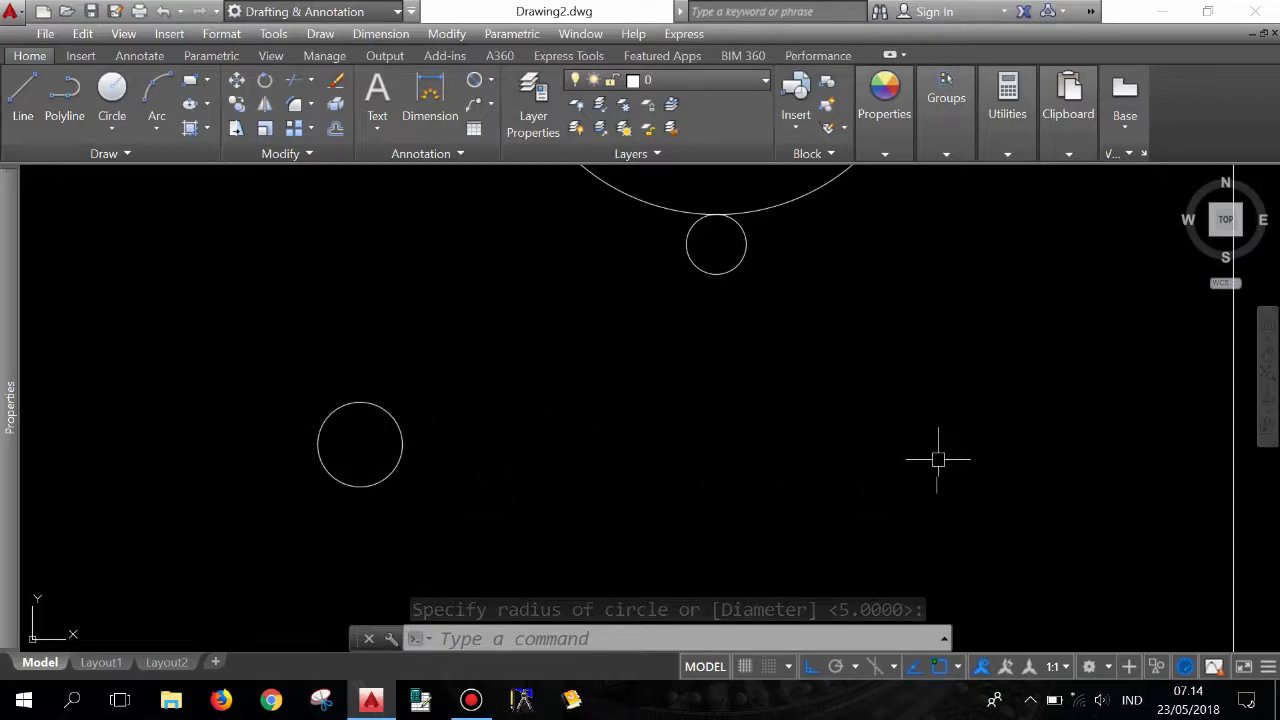
Copy the new small circle 100 units to the right
{"action": "left_click", "coordinate": [235, 108]}
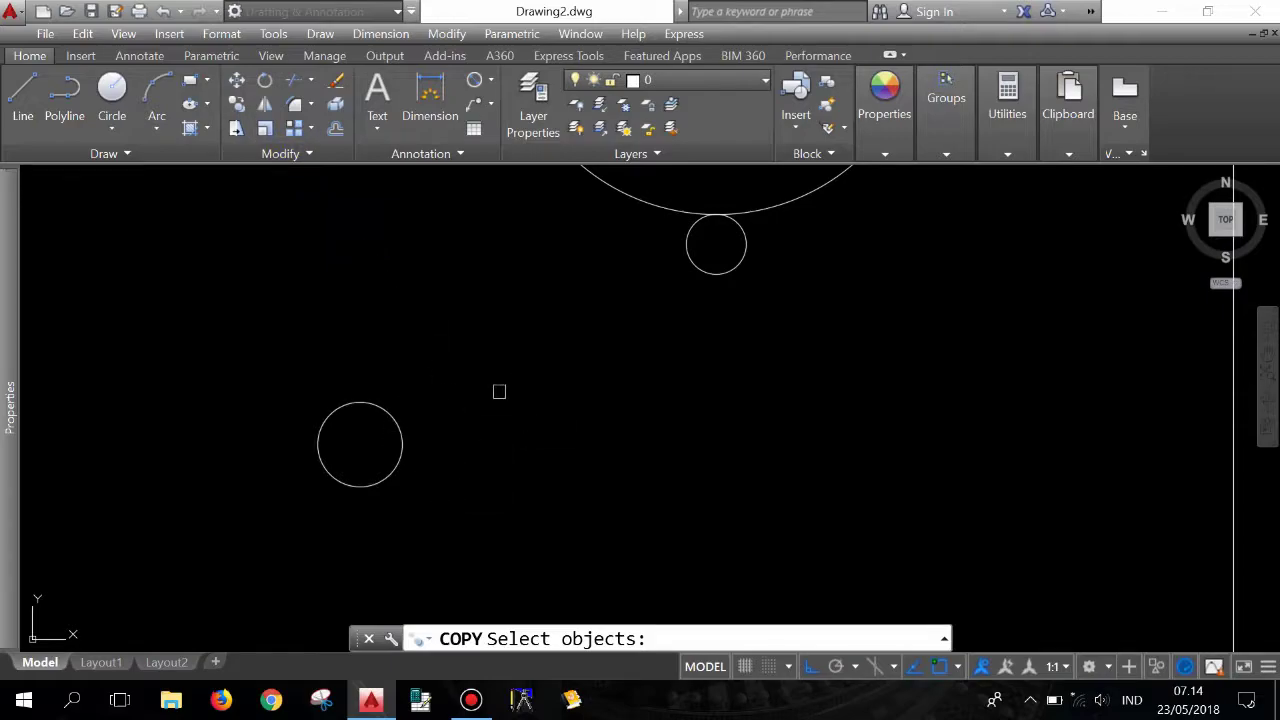
{"action": "left_click_drag", "start_coordinate": [443, 484], "coordinate": [289, 374]}
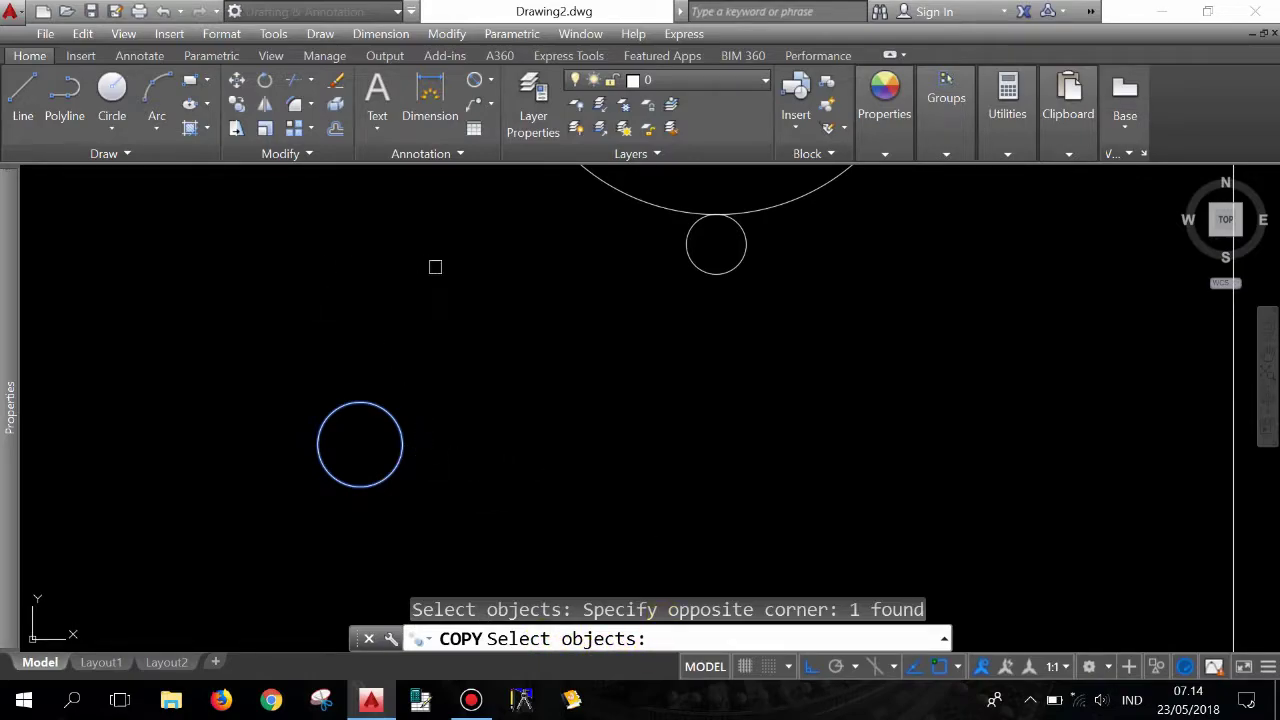
{"action": "key", "text": "Return"}
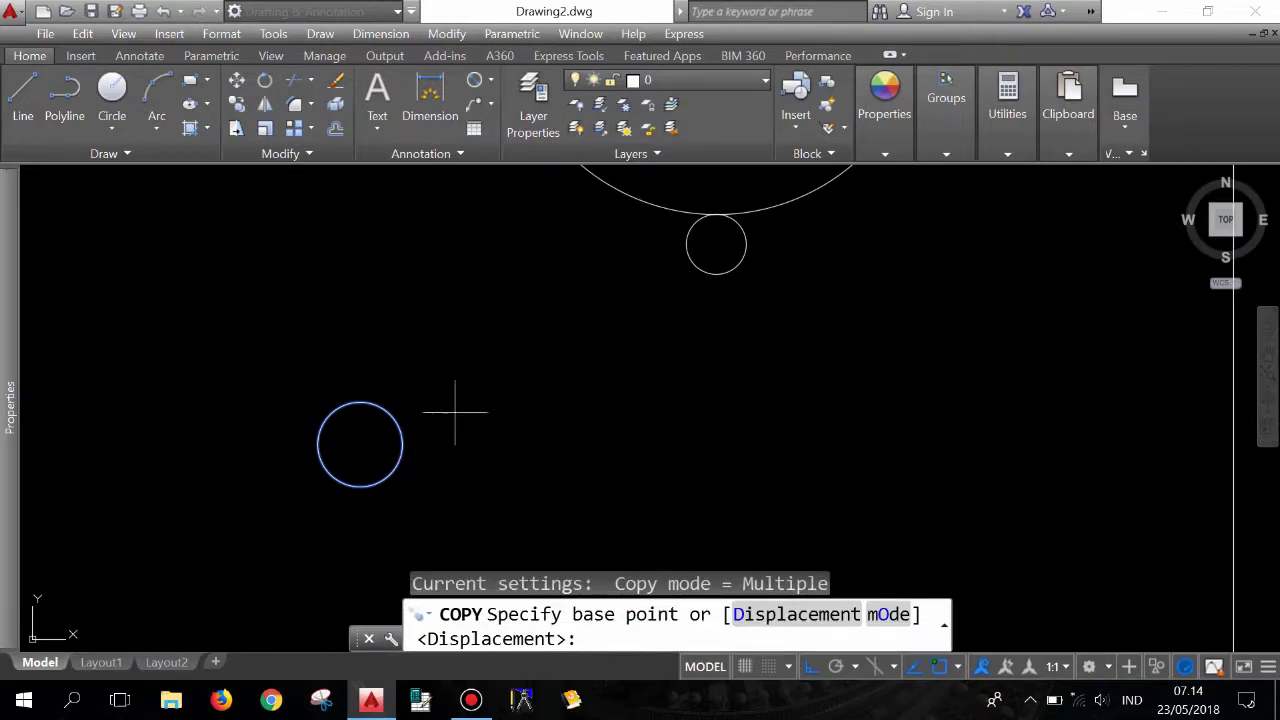
{"action": "scroll", "coordinate": [397, 375], "scroll_direction": "down", "scroll_amount": 4}
{"action": "scroll", "coordinate": [423, 389], "scroll_direction": "up", "scroll_amount": 4}
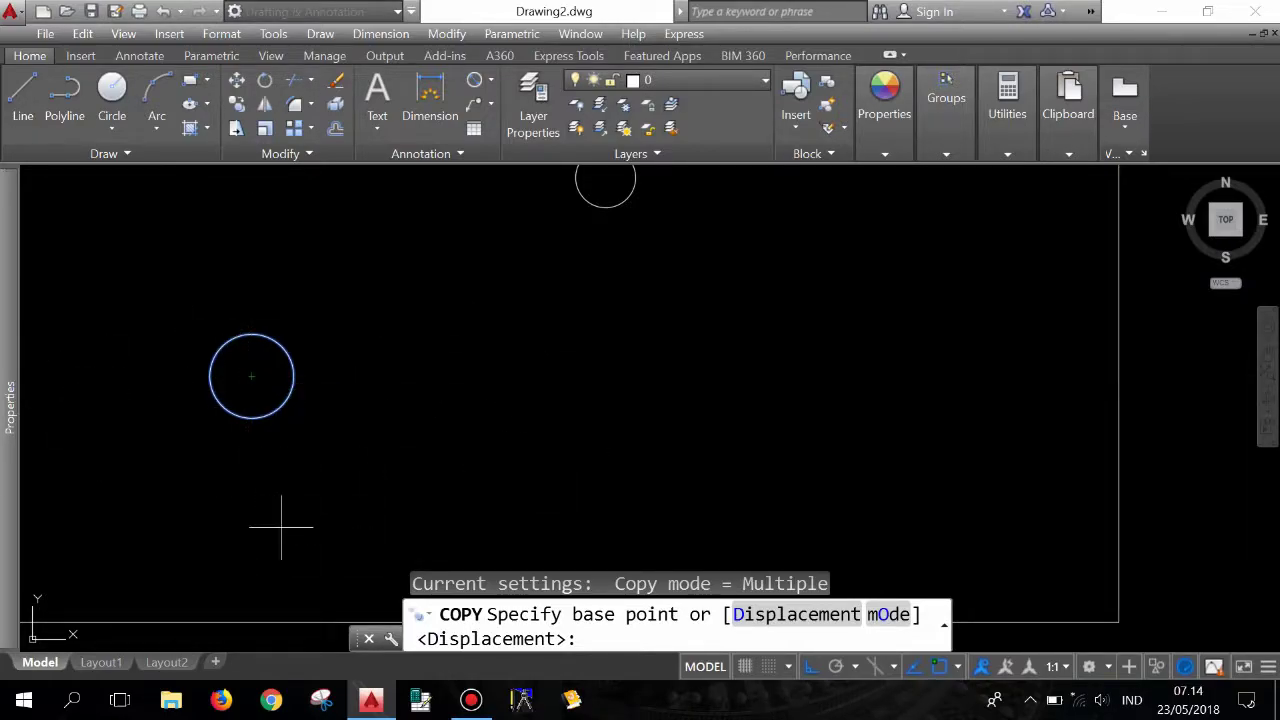
{"action": "left_click", "coordinate": [209, 487]}
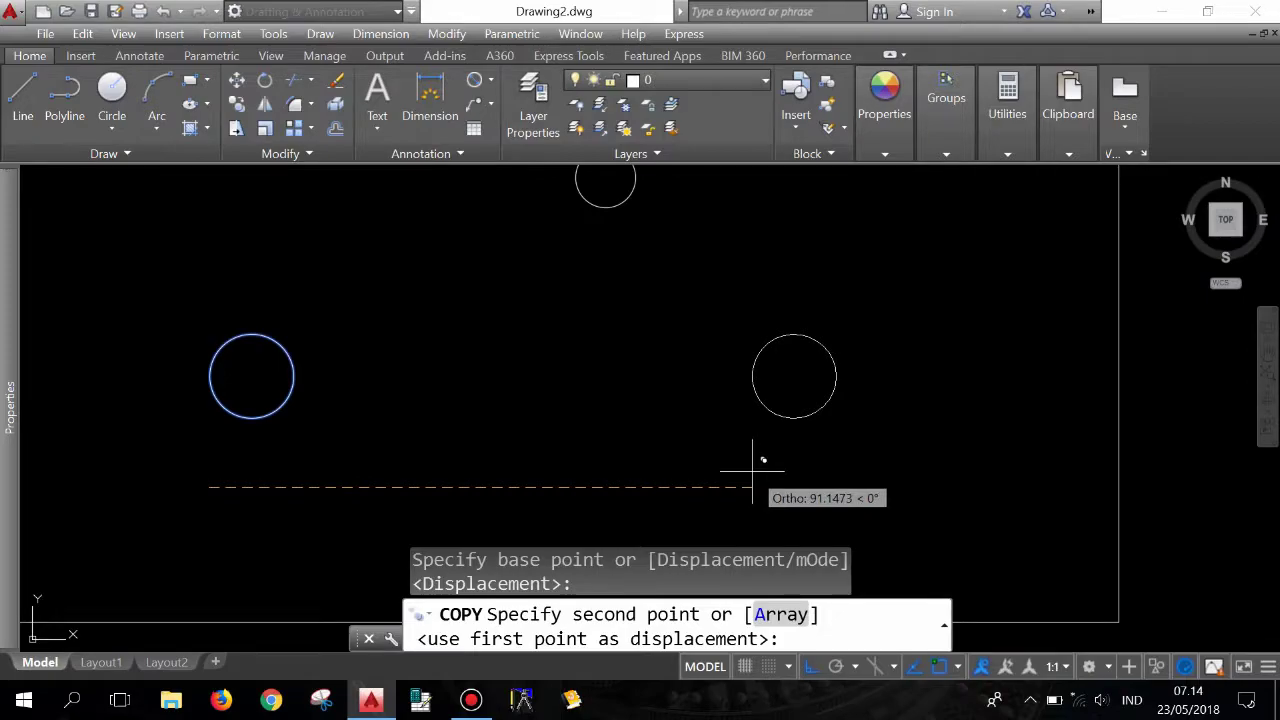
{"action": "type", "text": "100"}
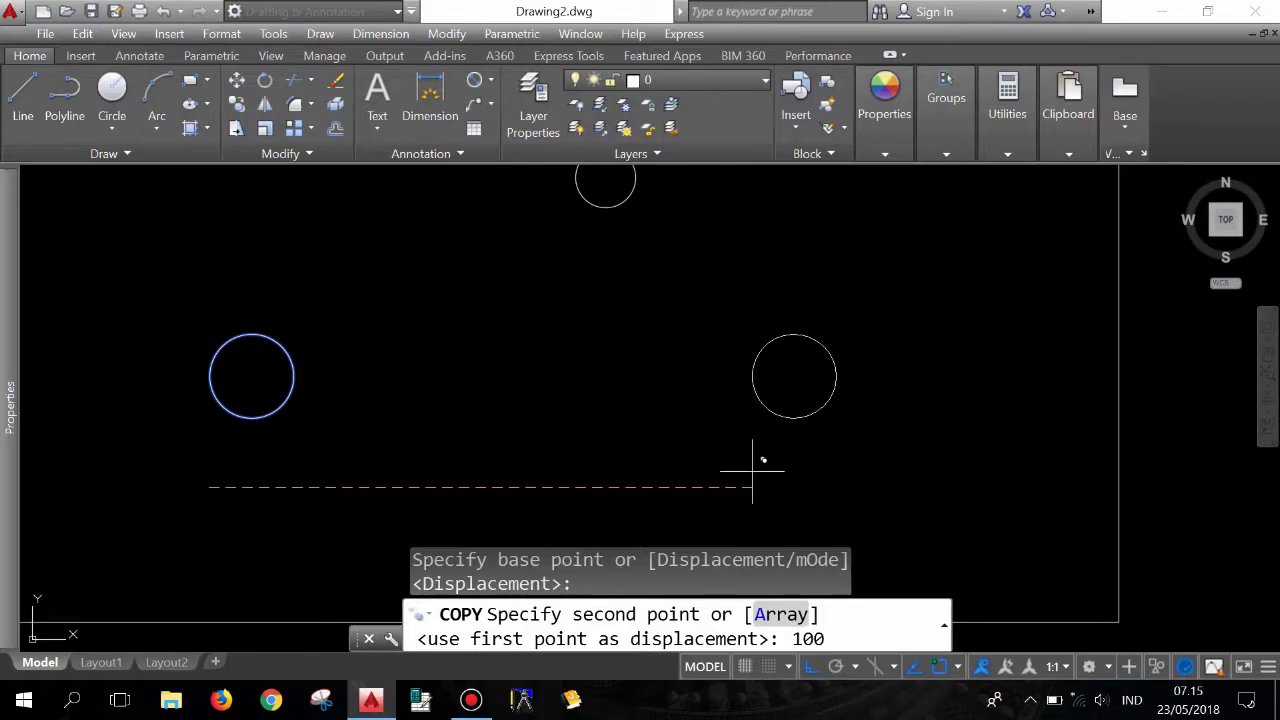
{"action": "key", "text": "Return"}
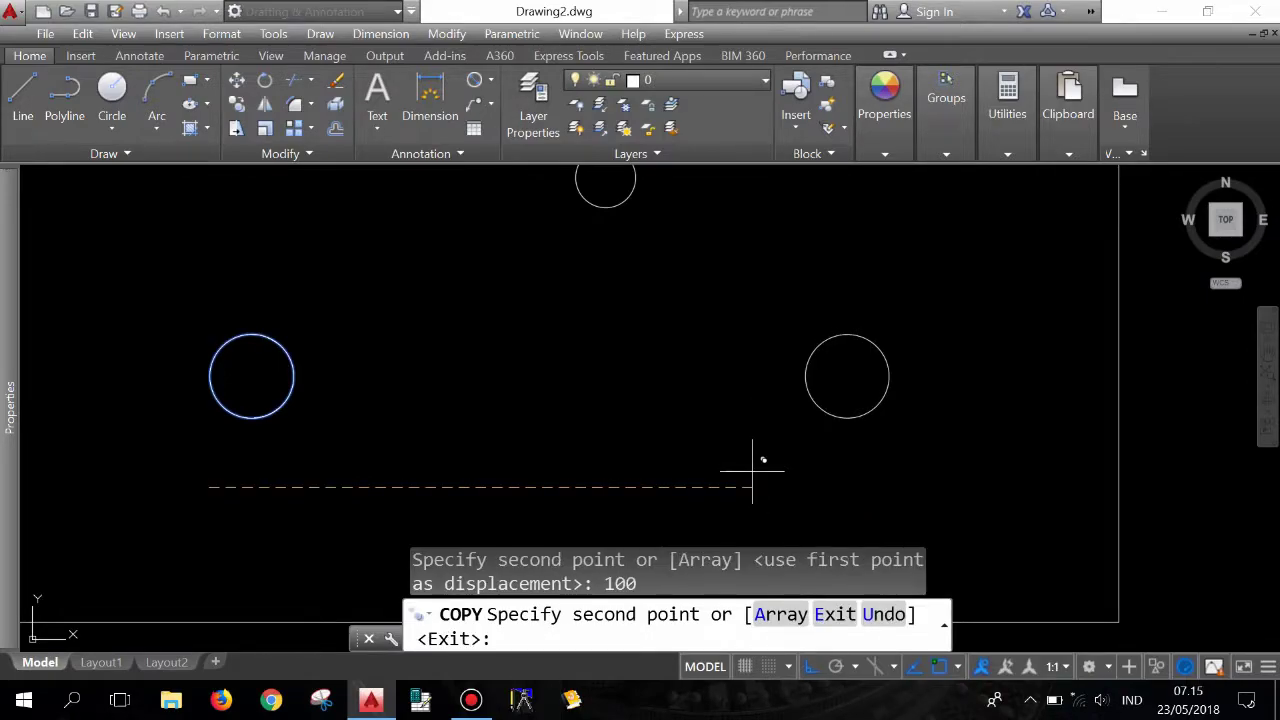
{"action": "key", "text": "Return"}
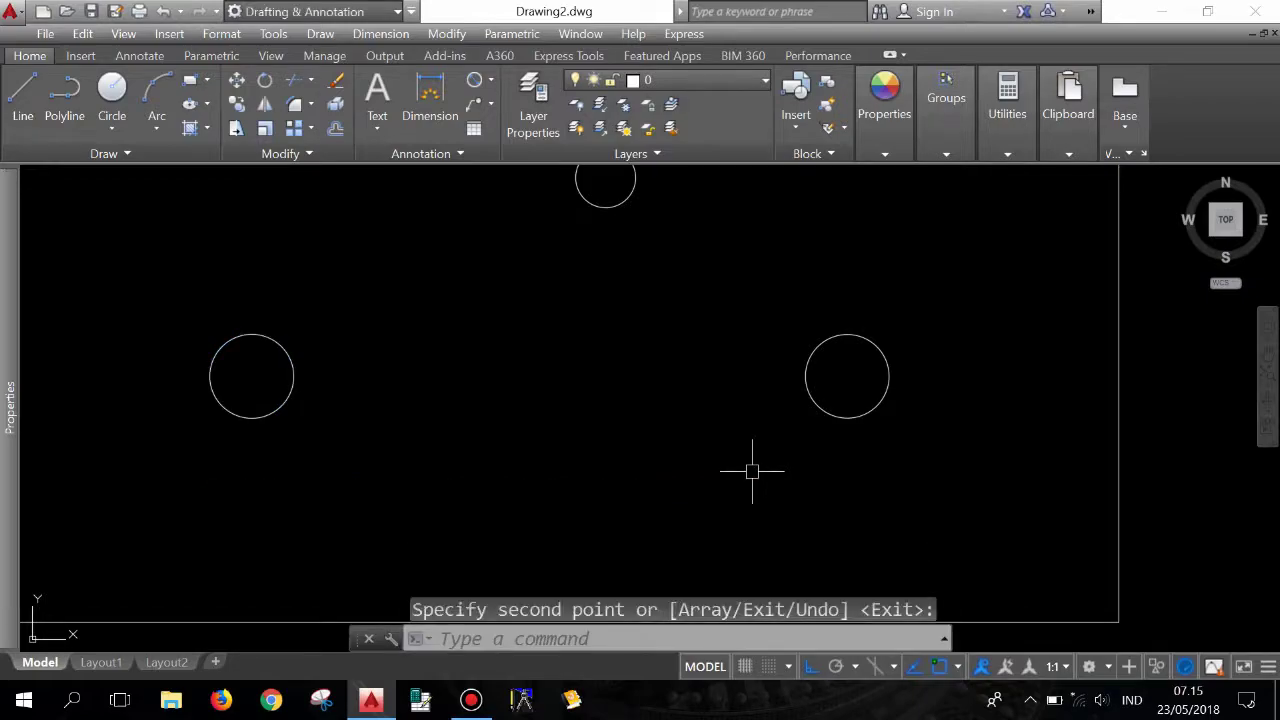
{"action": "left_click", "coordinate": [491, 80]}
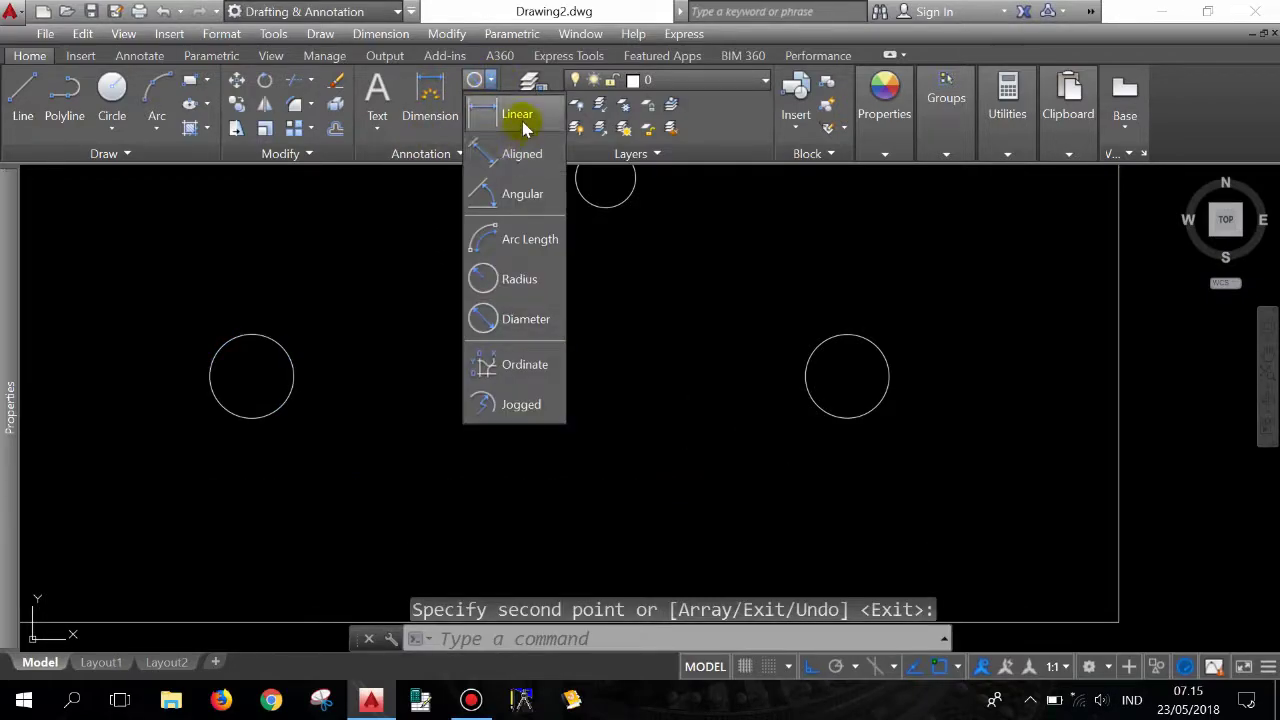
Add a 100 linear dimension between the two lower circle centres
{"action": "left_click", "coordinate": [518, 116]}
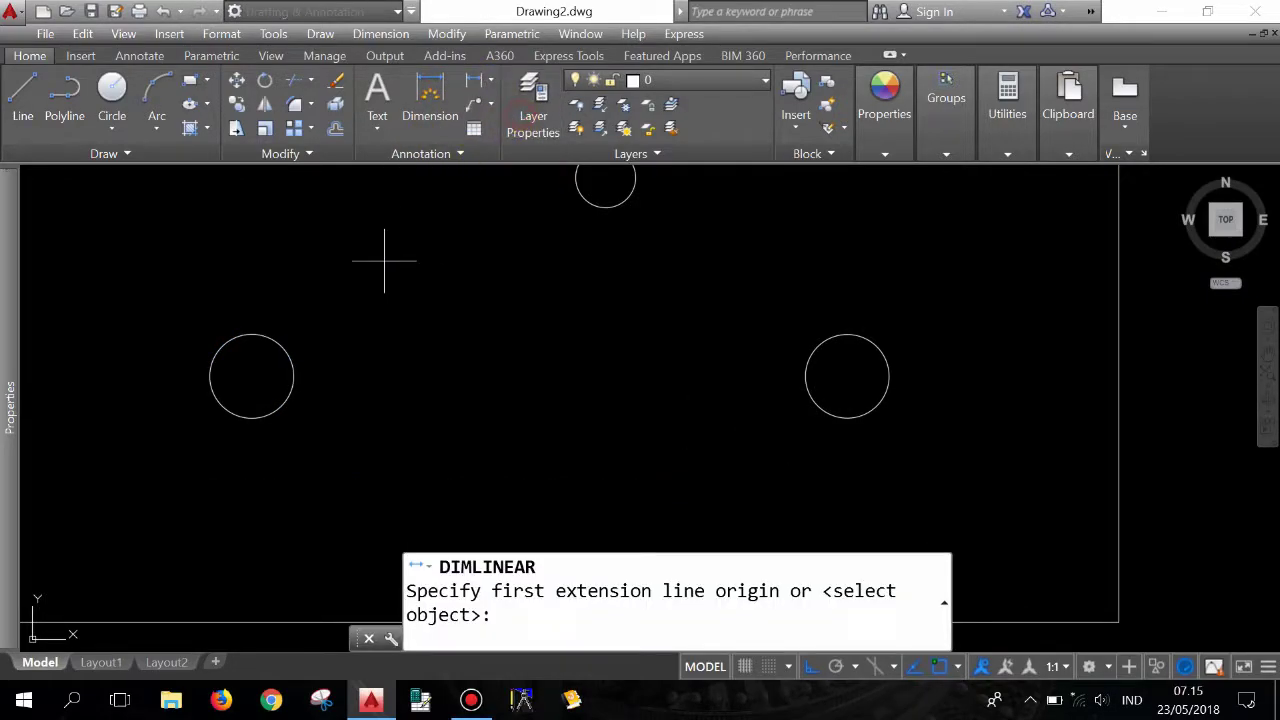
{"action": "left_click", "coordinate": [251, 376]}
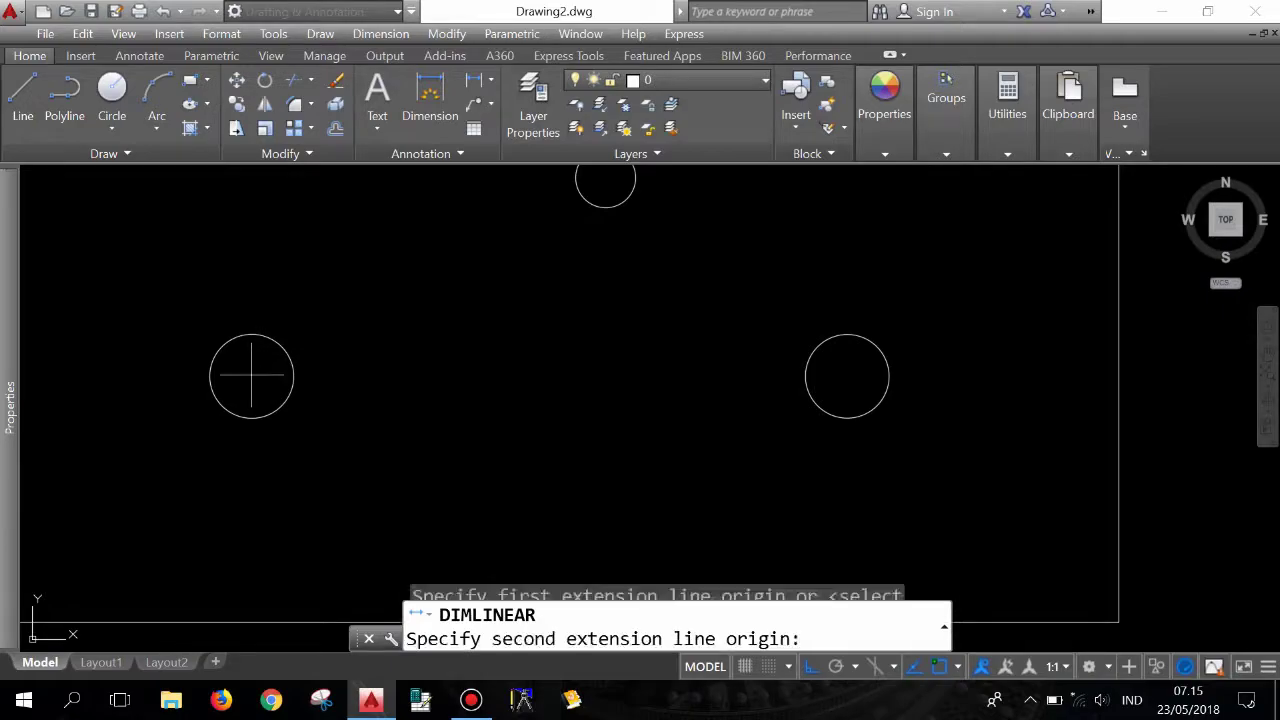
{"action": "left_click", "coordinate": [847, 376]}
{"action": "left_click", "coordinate": [631, 294]}
{"action": "scroll", "coordinate": [790, 375], "scroll_direction": "down", "scroll_amount": 4}
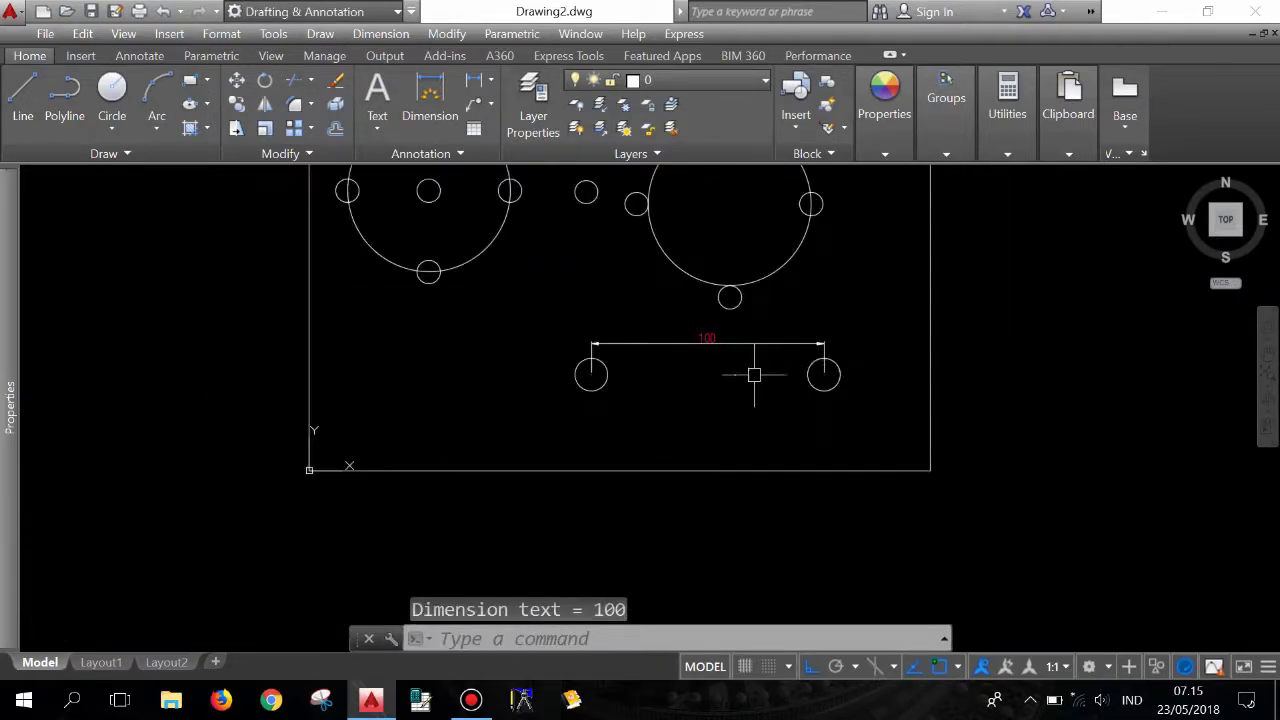
{"action": "scroll", "coordinate": [530, 340], "scroll_direction": "up", "scroll_amount": 2}
{"action": "scroll", "coordinate": [430, 400], "scroll_direction": "up", "scroll_amount": 2}
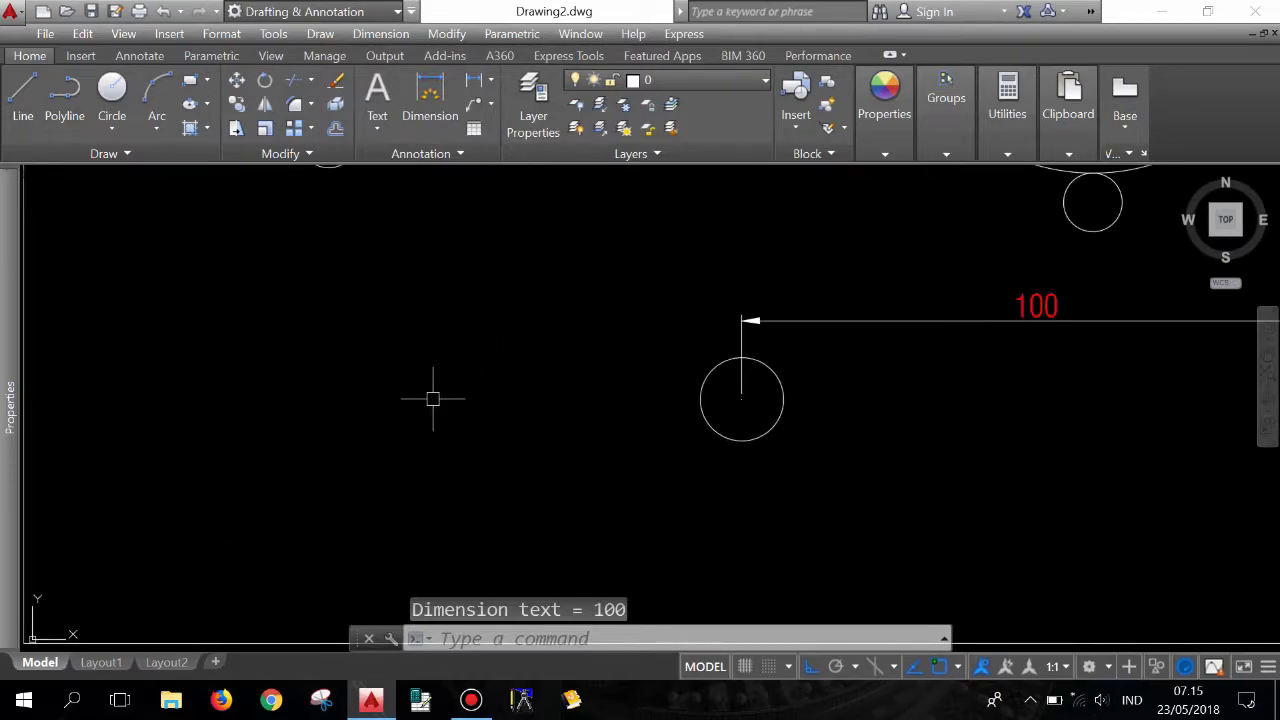
{"action": "scroll", "coordinate": [700, 375], "scroll_direction": "down", "scroll_amount": 2}
{"action": "scroll", "coordinate": [650, 365], "scroll_direction": "up", "scroll_amount": 2}
Copy a lower circle 50 units to the left to form a third circle
{"action": "left_click", "coordinate": [238, 105]}
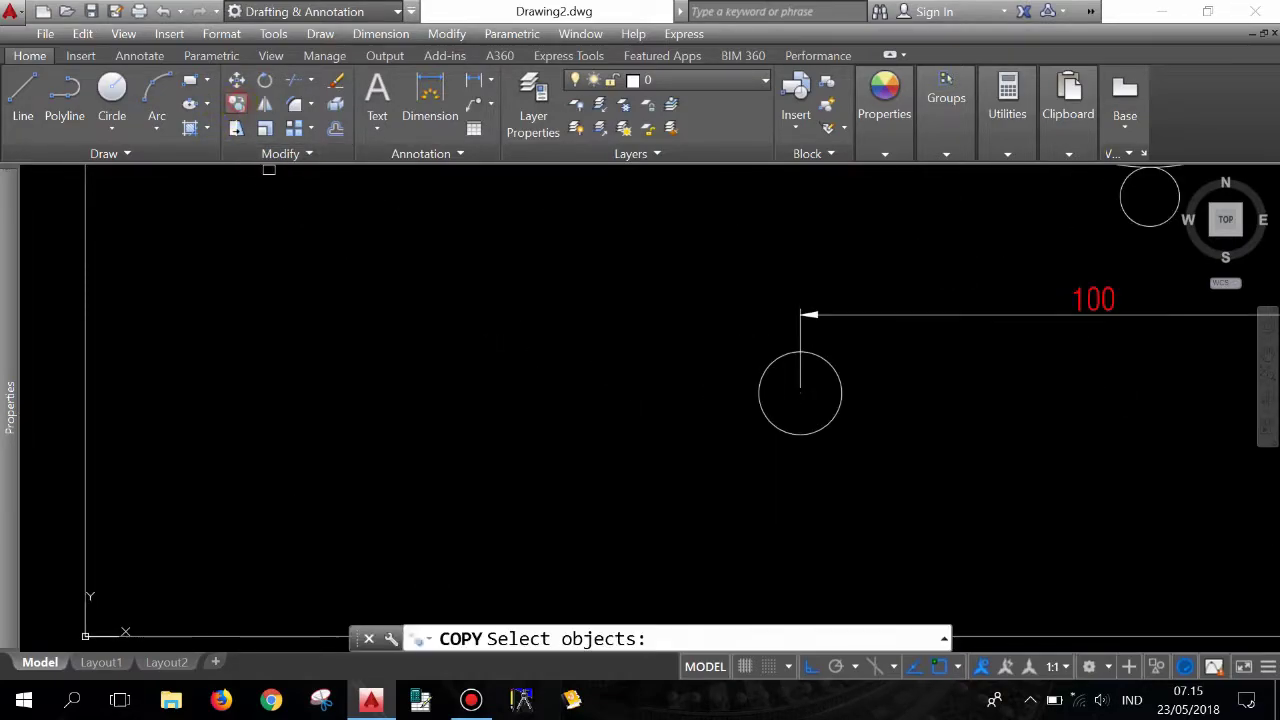
{"action": "left_click", "coordinate": [790, 394]}
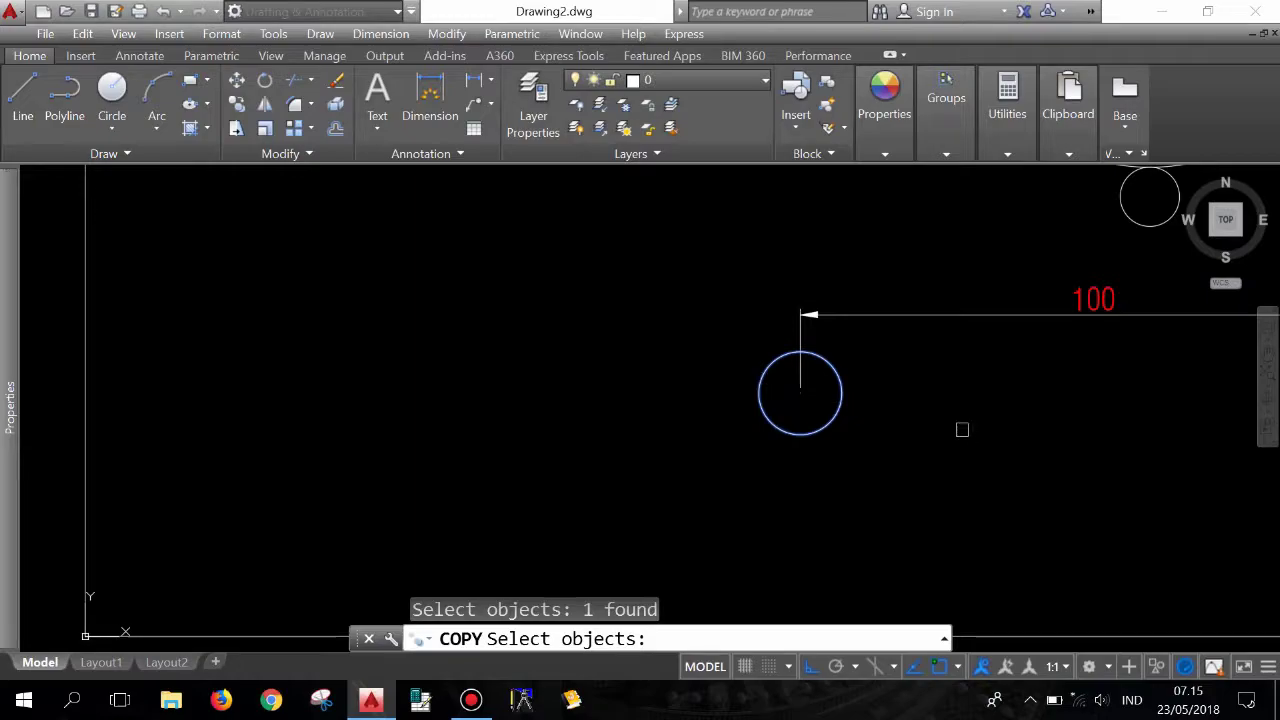
{"action": "key", "text": "Return"}
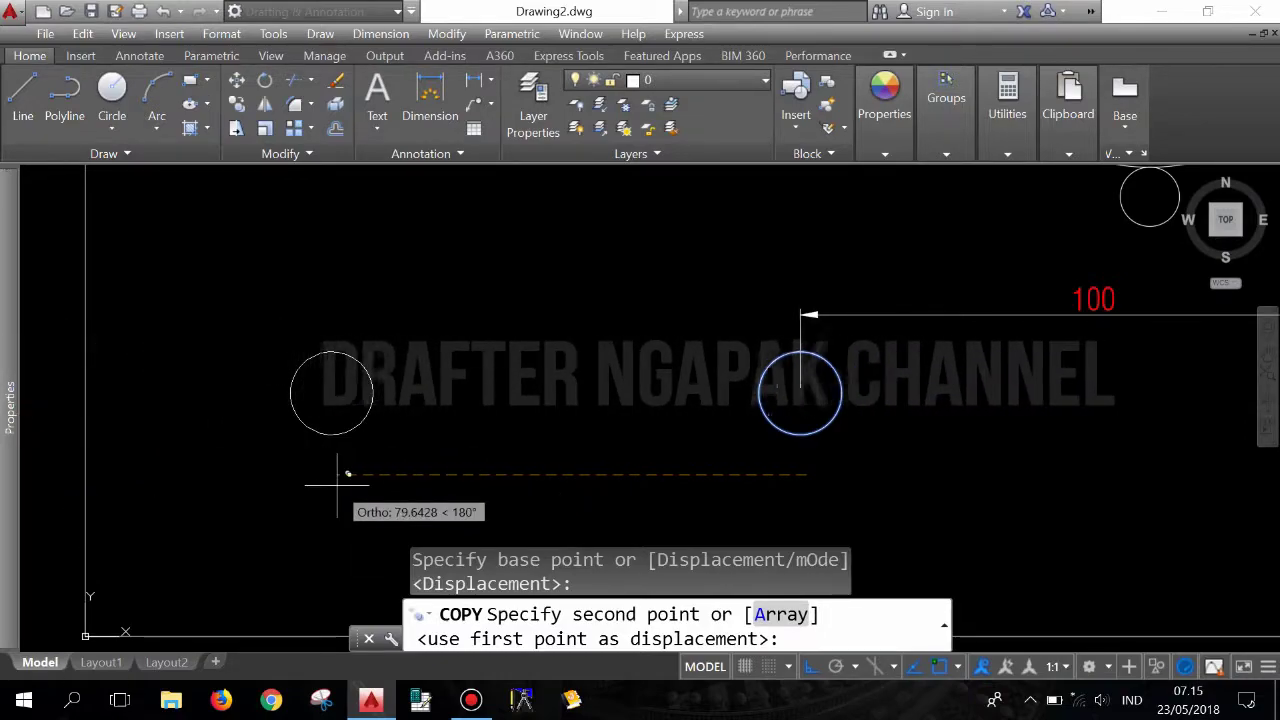
{"action": "type", "text": "50"}
{"action": "key", "text": "Return"}
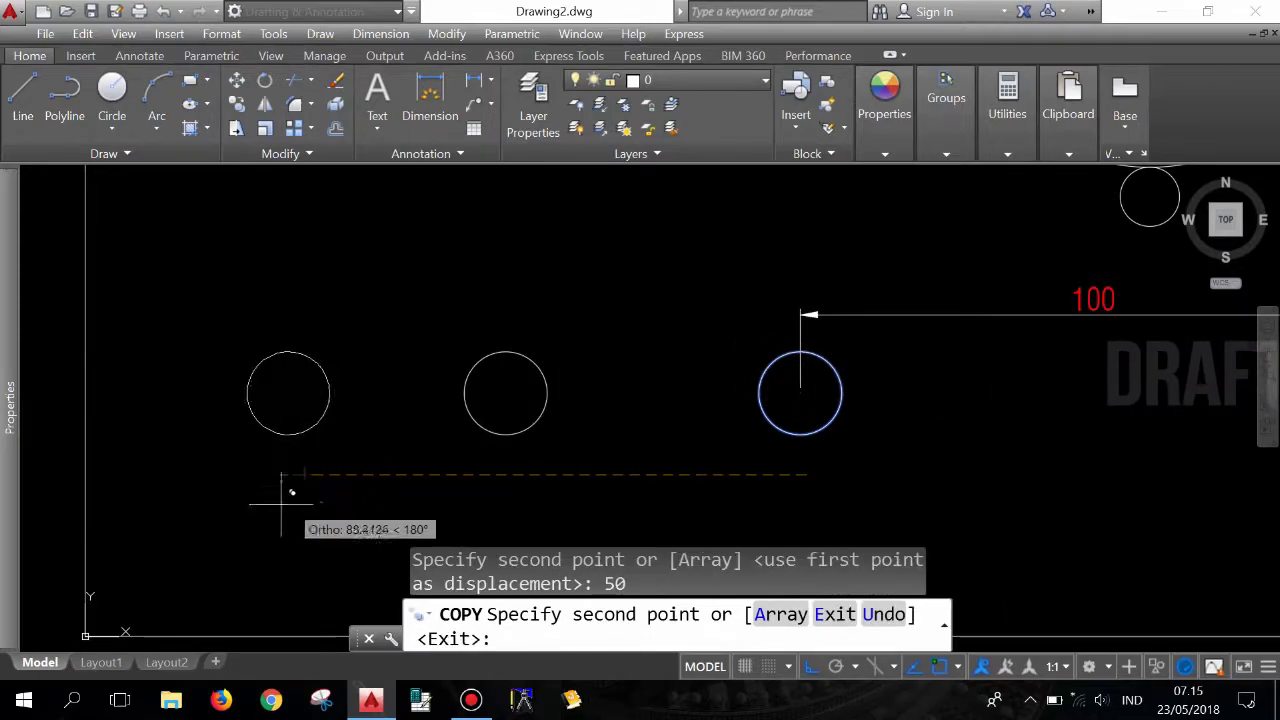
{"action": "key", "text": "Return"}
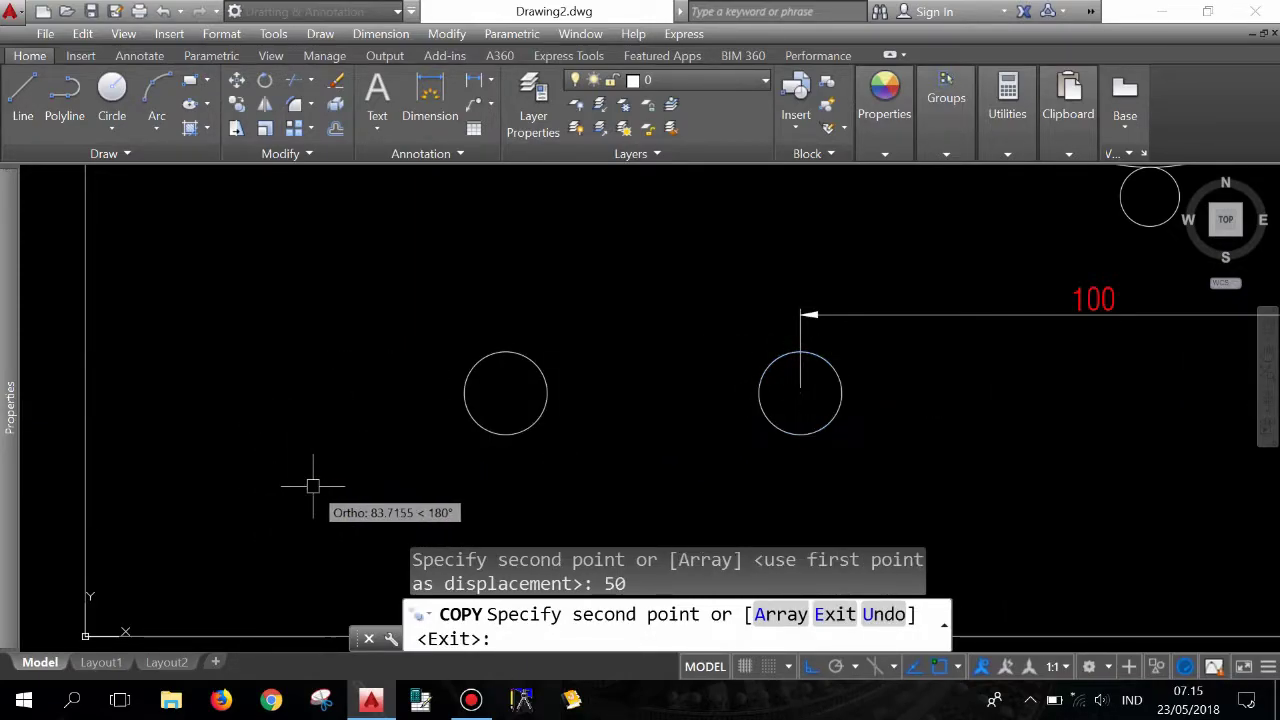
{"action": "left_click", "coordinate": [474, 82]}
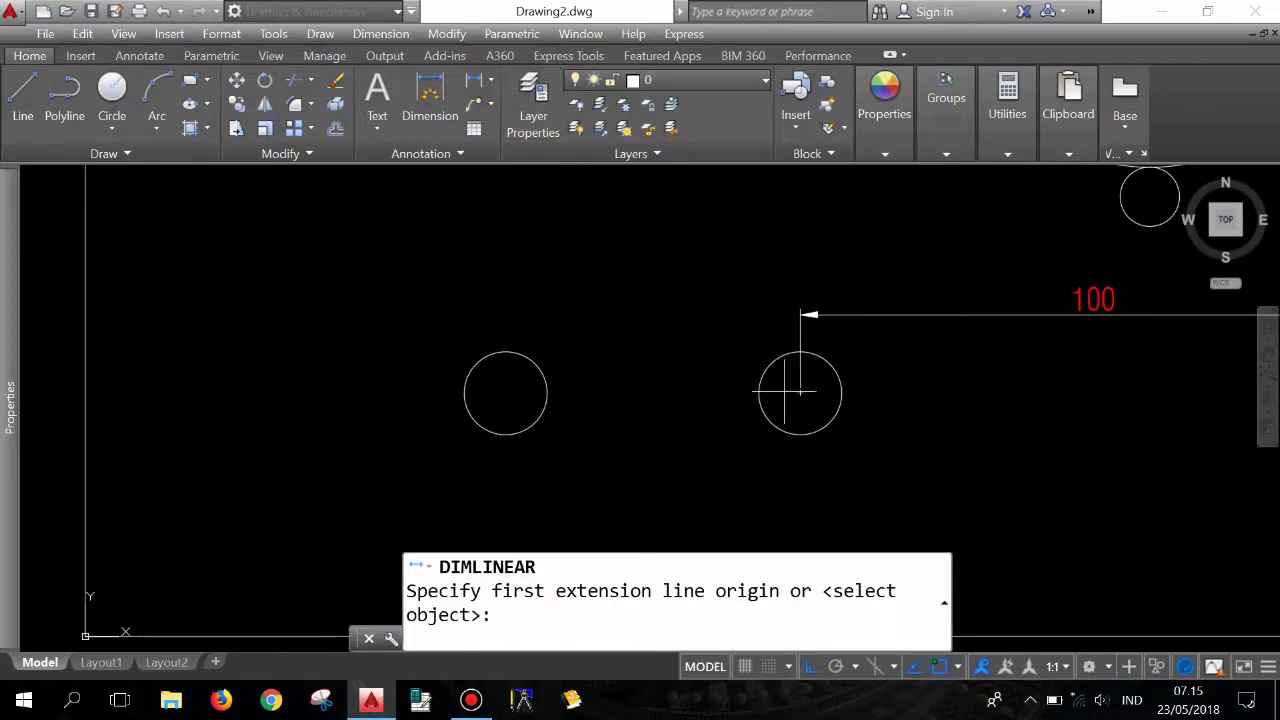
Dimension the 50 spacing between the left and middle lower circle centres
{"action": "left_click", "coordinate": [800, 391]}
{"action": "left_click", "coordinate": [505, 392]}
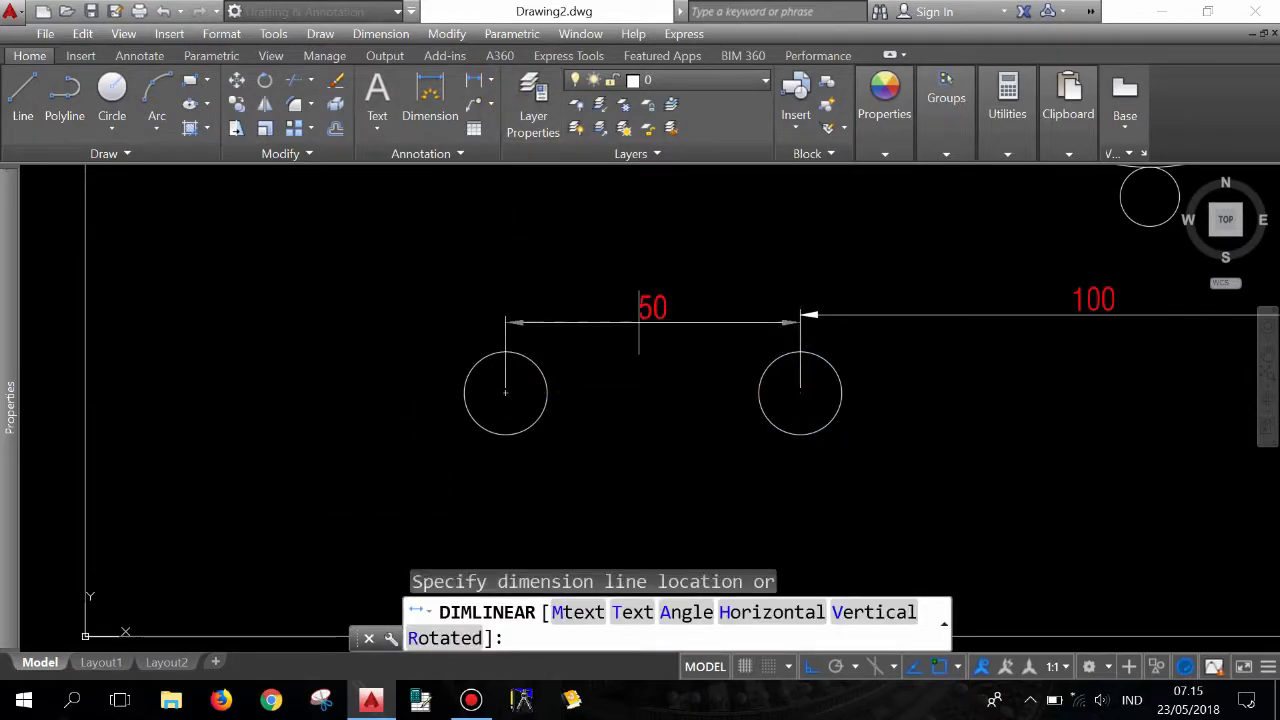
{"action": "left_click", "coordinate": [800, 314]}
{"action": "scroll", "coordinate": [557, 423], "scroll_direction": "down", "scroll_amount": 4}
{"action": "scroll", "coordinate": [680, 343], "scroll_direction": "down", "scroll_amount": 2}
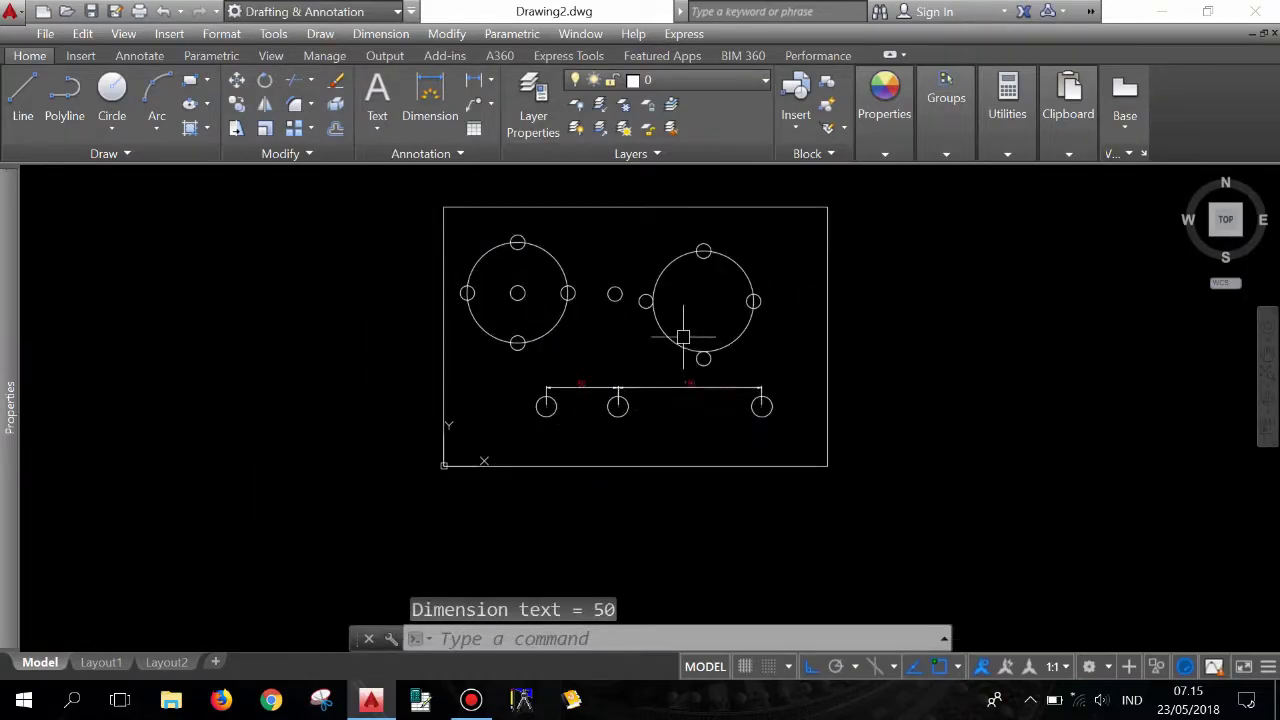
{"action": "scroll", "coordinate": [663, 350], "scroll_direction": "up", "scroll_amount": 2}
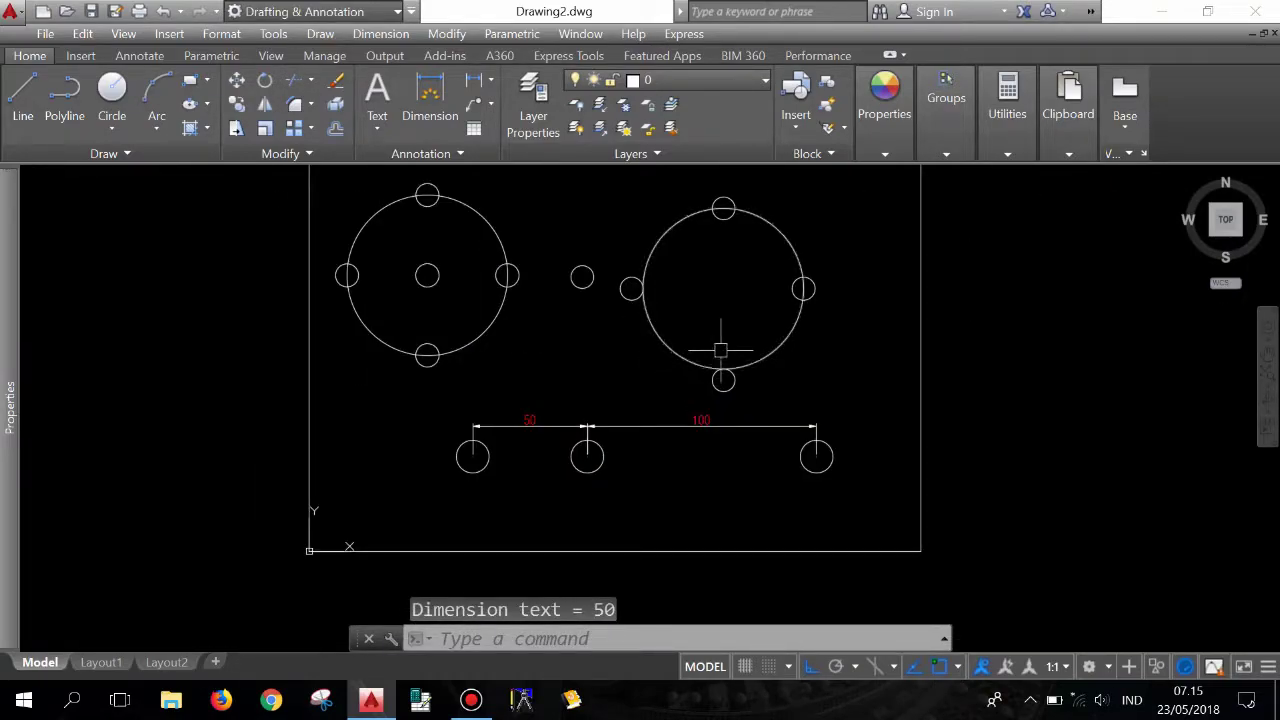
Zoom to extents with Z, A to show the whole drawing
{"action": "type", "text": "z"}
{"action": "key", "text": "Return"}
{"action": "type", "text": "a"}
{"action": "key", "text": "Return"}
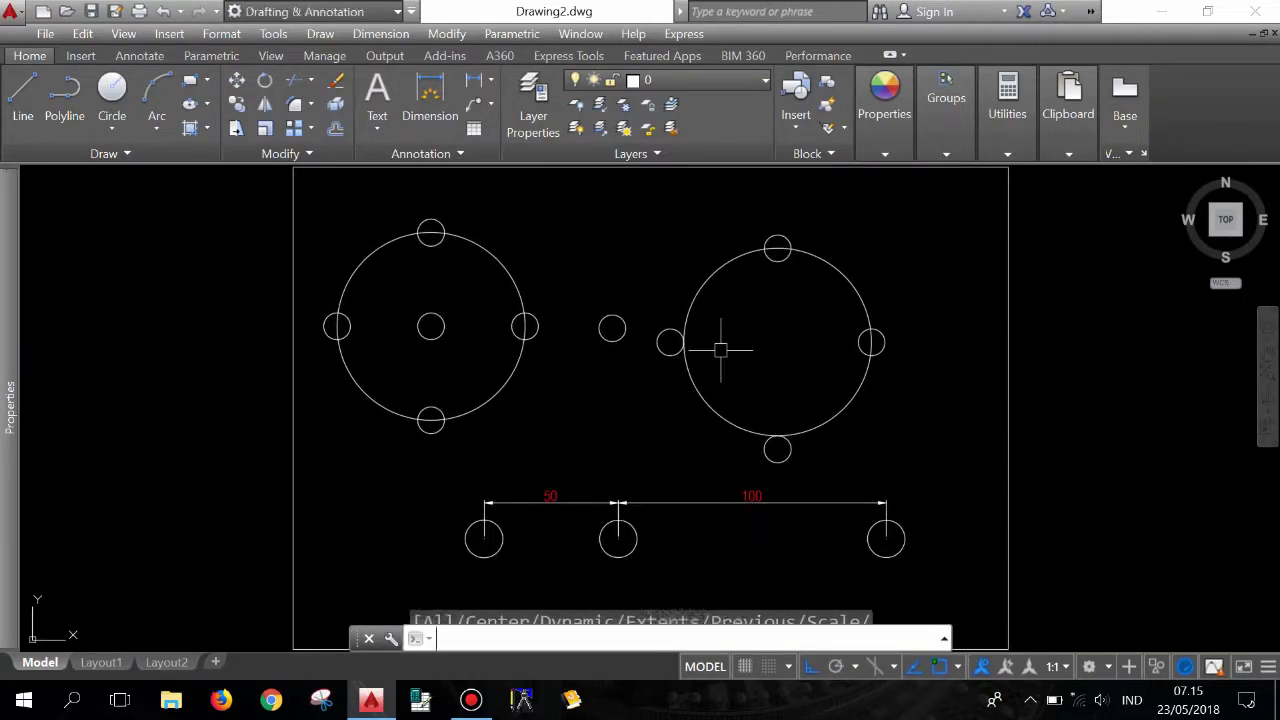